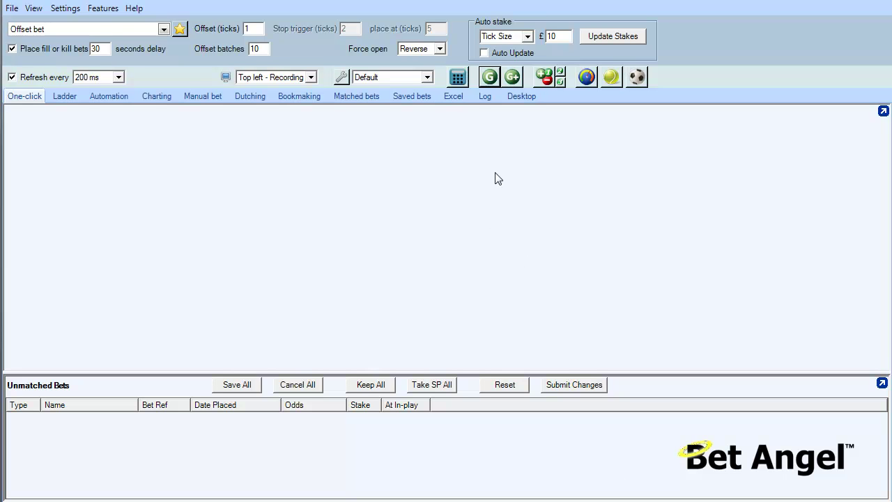
Open Guardian, turn off automatic Bet Angel market switching, and bring up the soccer fixtures for market selection
click(490, 77)
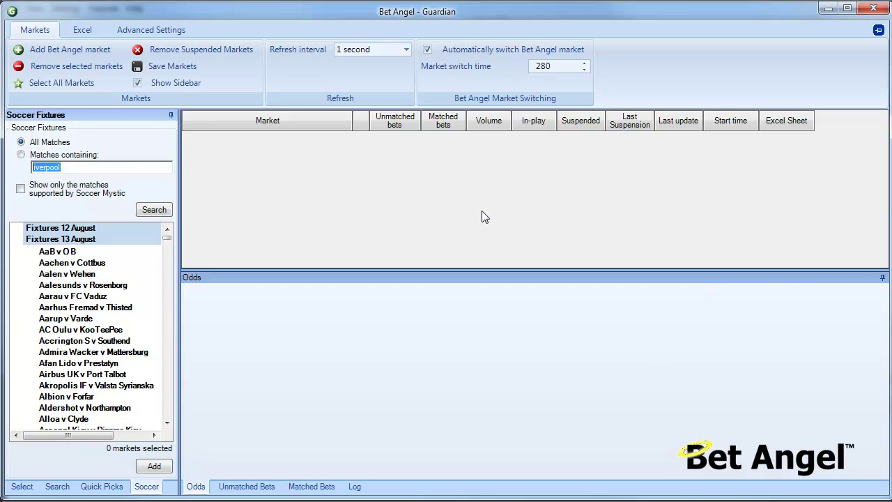
click(427, 49)
click(22, 486)
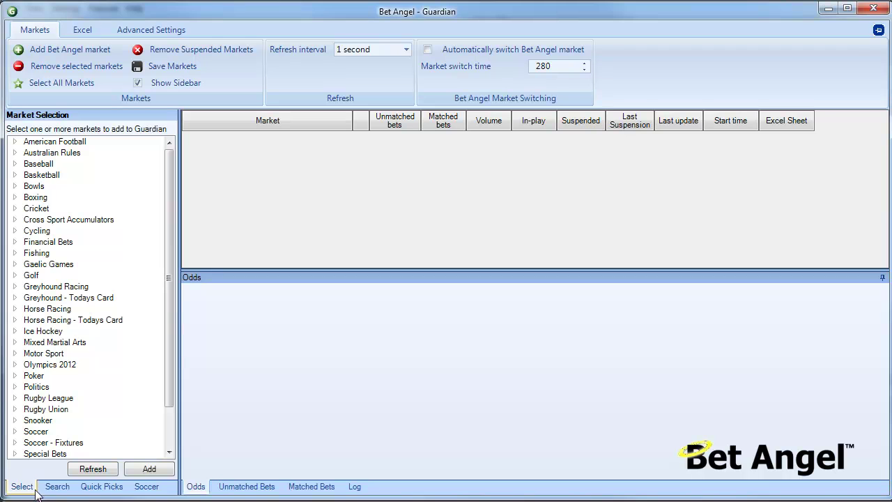
click(154, 487)
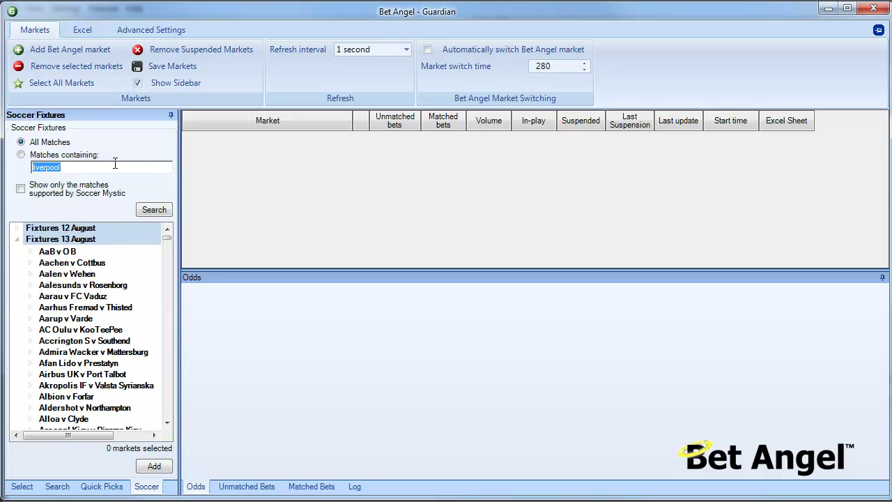
Search the soccer fixtures for matches containing "liverpool"
click(44, 155)
click(144, 171)
key(Return)
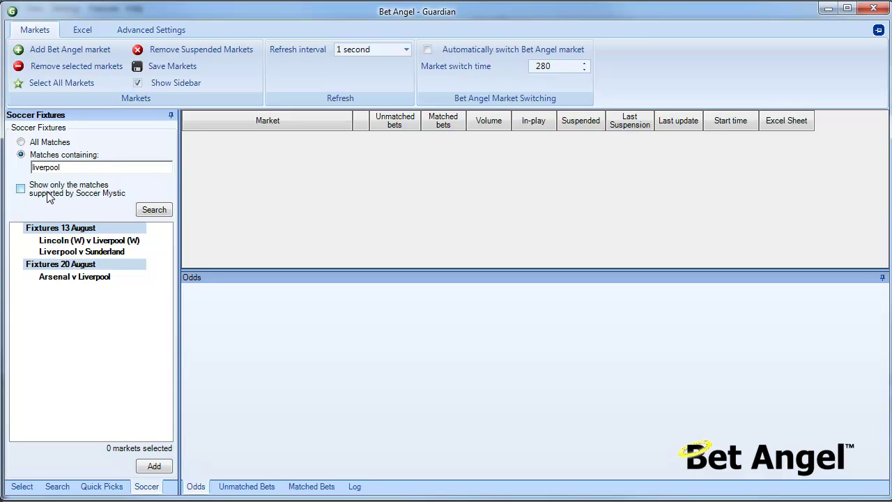
Reset the soccer fixtures search to all matches and run it again
click(52, 143)
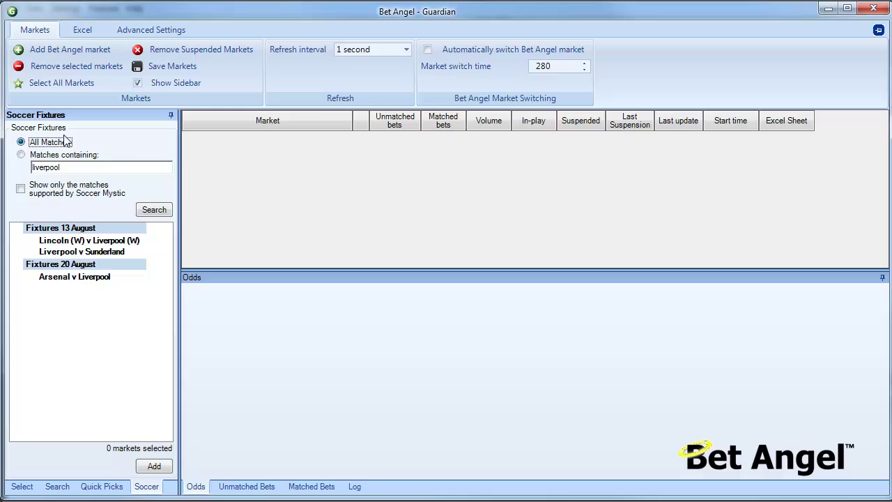
click(162, 218)
click(161, 211)
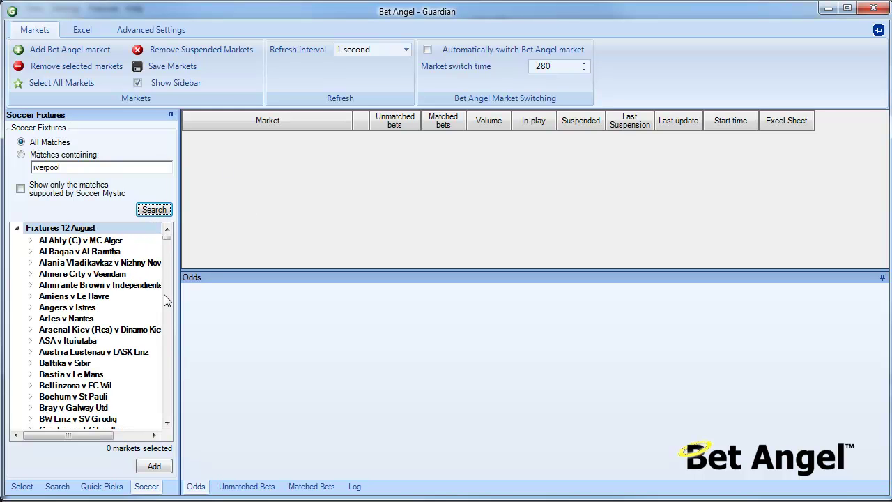
Select all Match Odds markets in the 13 August fixtures and add them to Guardian
scroll(169, 384, down, 20)
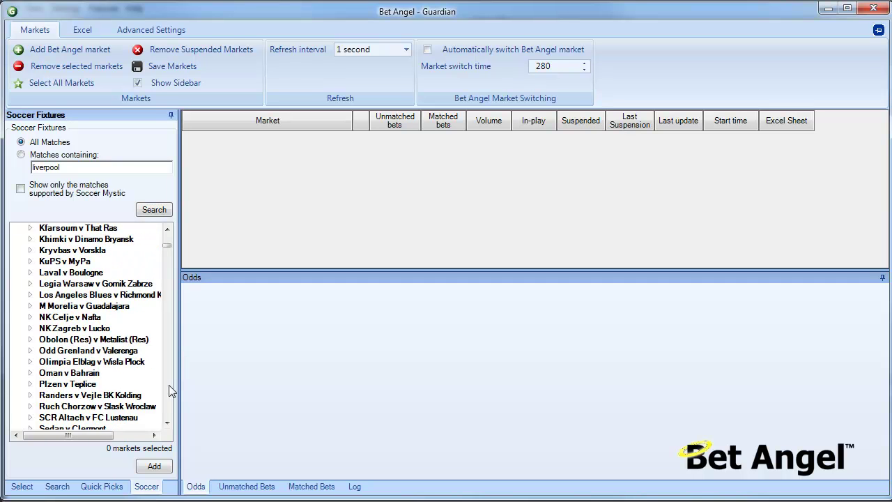
click(168, 230)
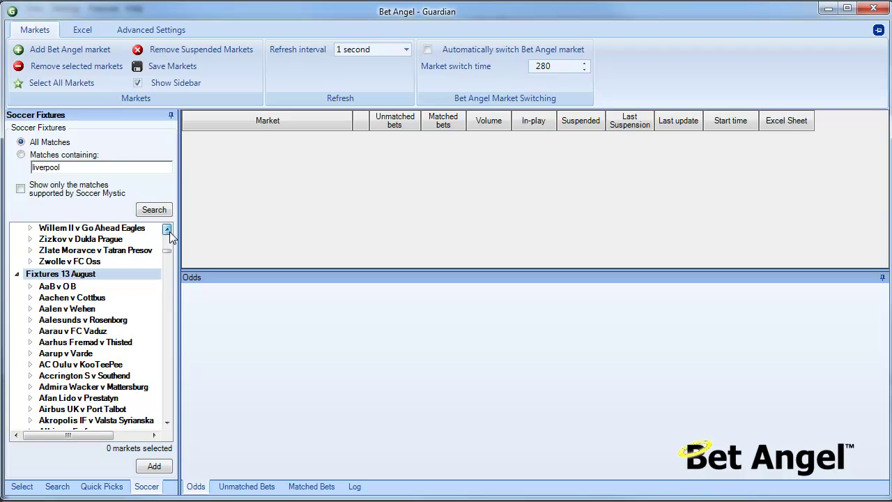
right_click(98, 287)
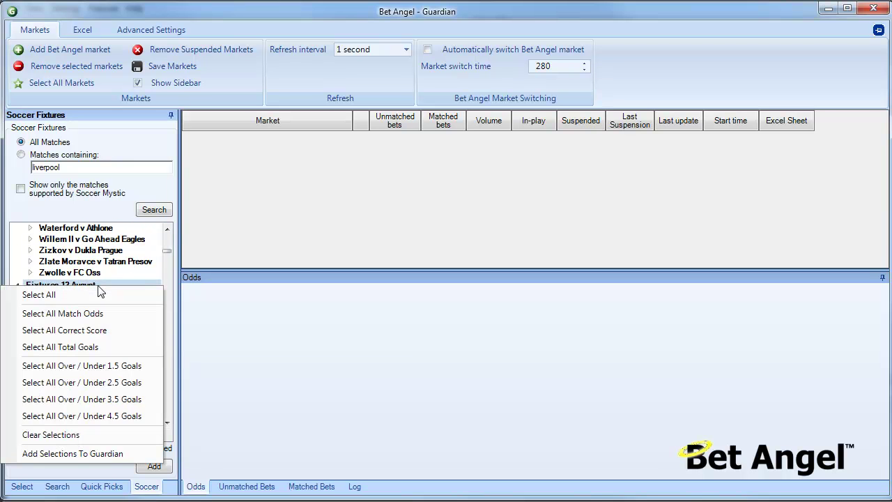
click(529, 322)
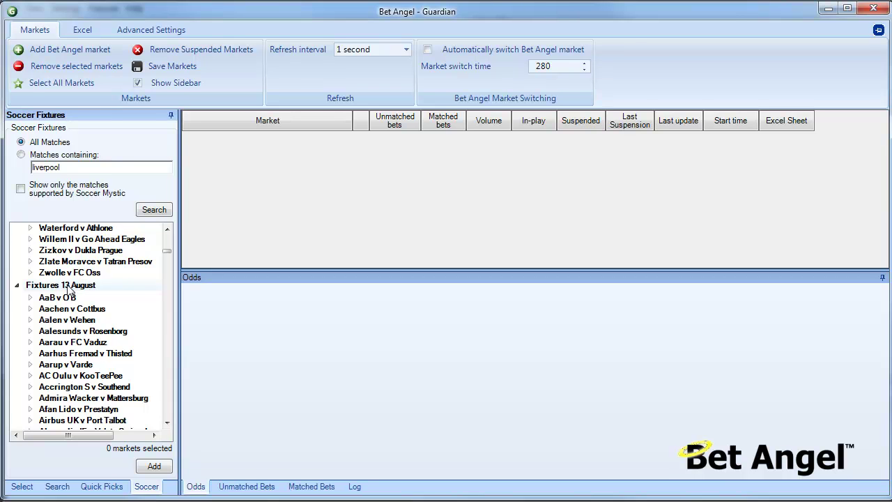
right_click(71, 289)
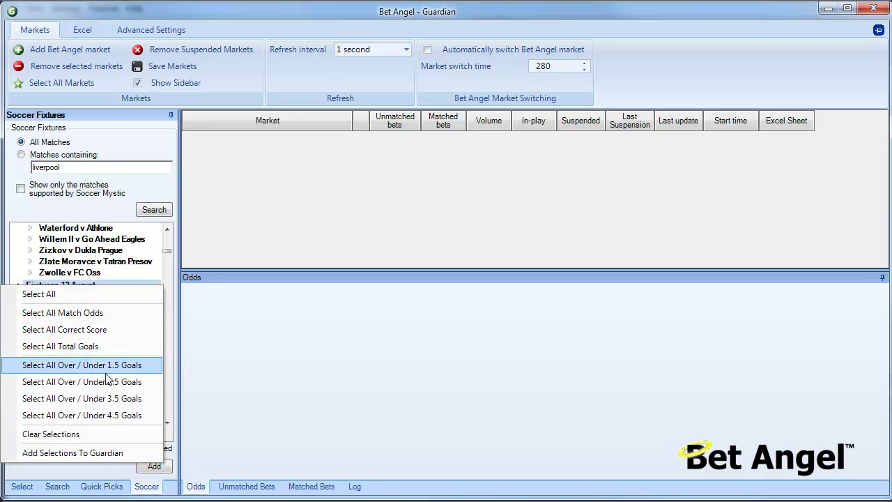
click(106, 320)
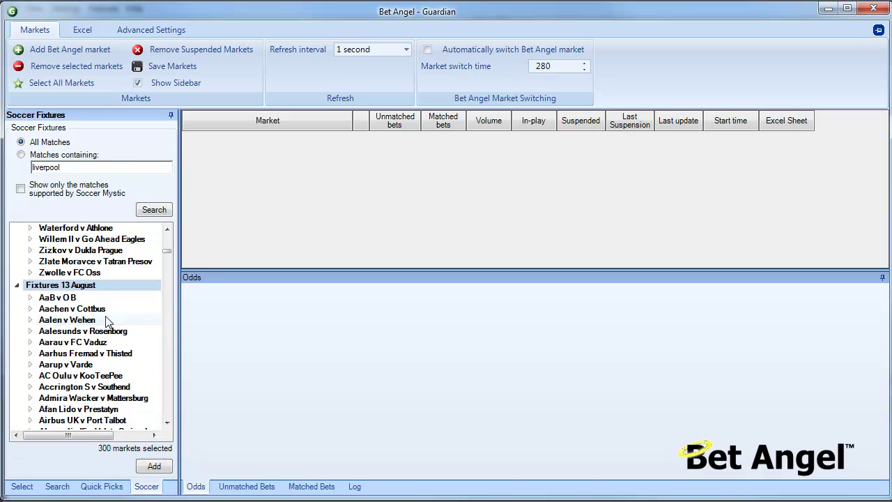
click(84, 285)
click(154, 469)
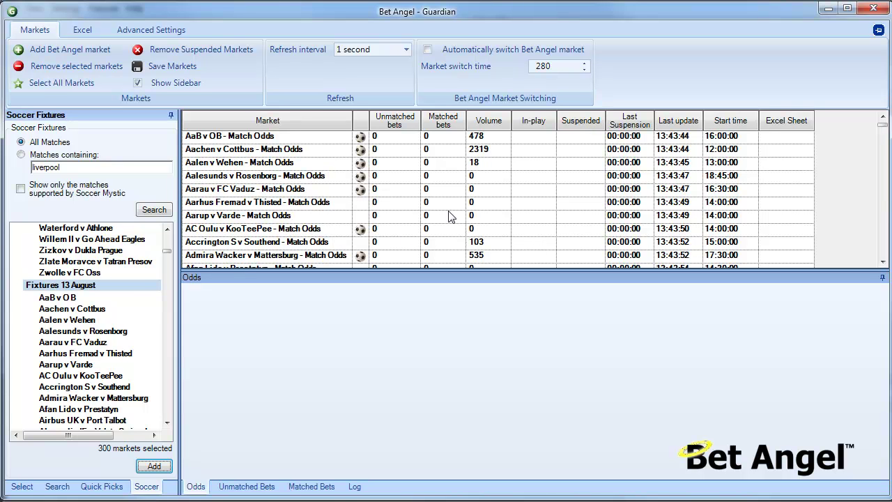
Sort the Guardian market list by volume in descending order and remove all markets from it
click(491, 121)
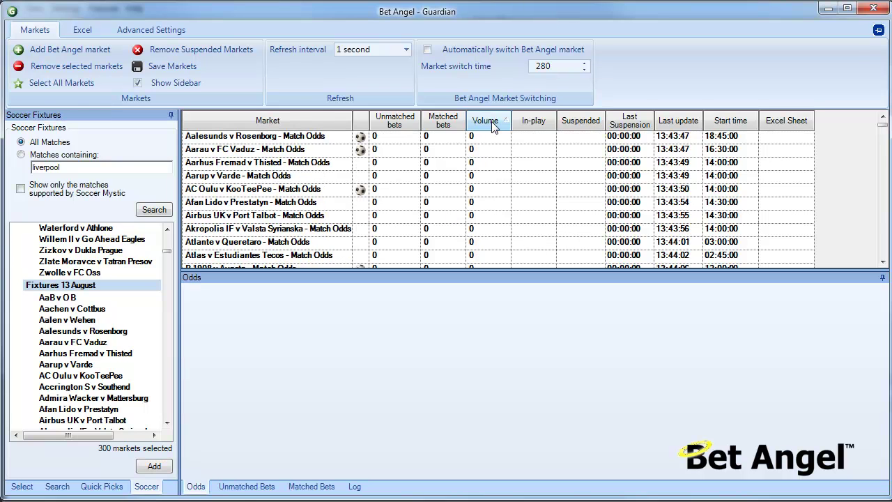
click(491, 122)
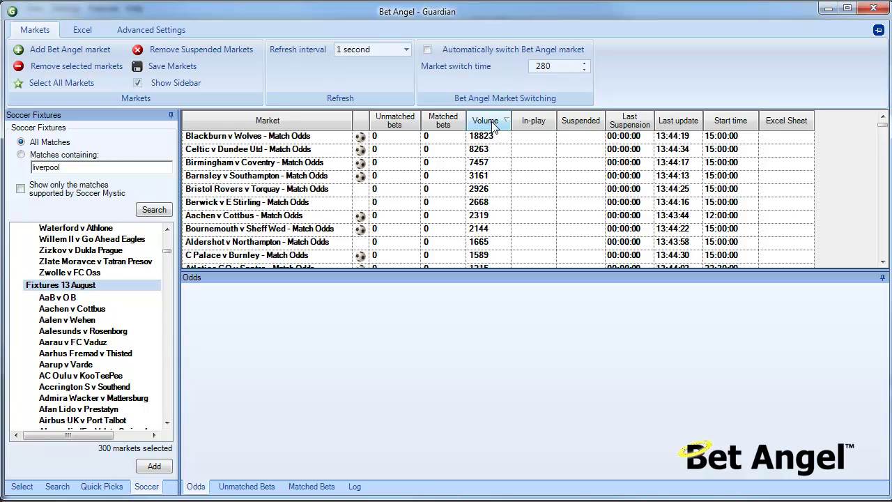
click(50, 81)
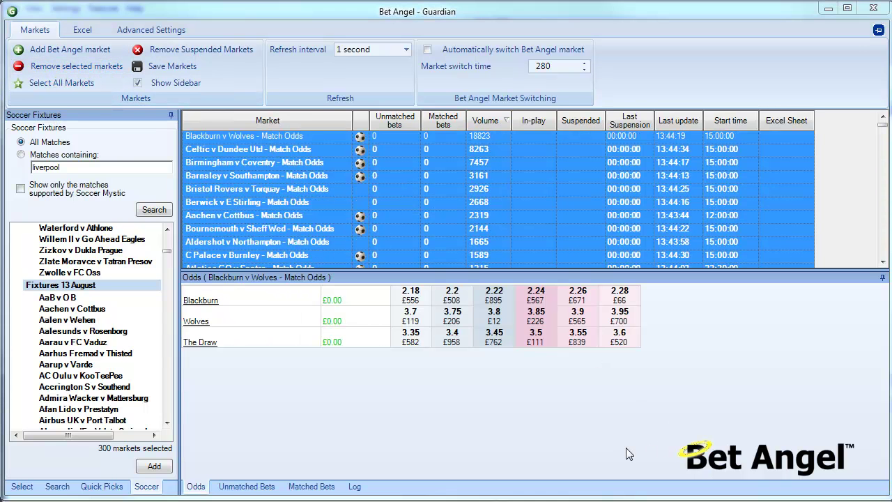
click(70, 65)
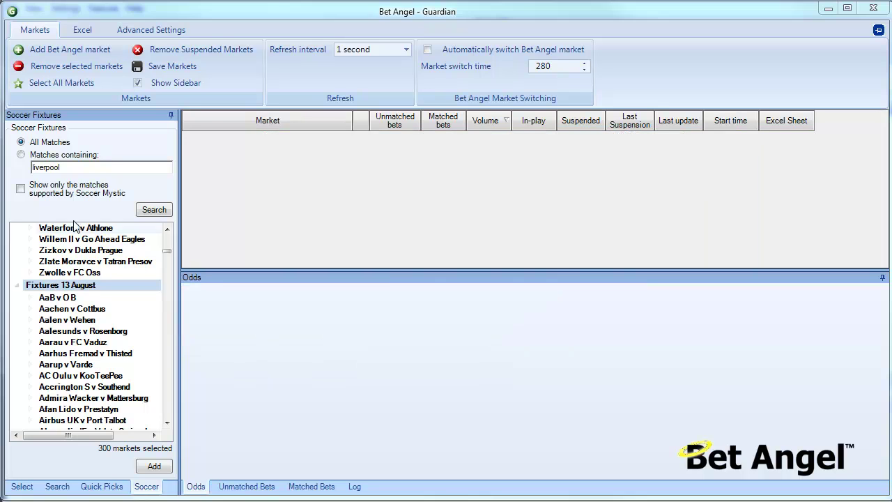
Restrict the soccer fixtures to matches supported by Soccer Mystic and browse the refreshed fixture list
click(50, 193)
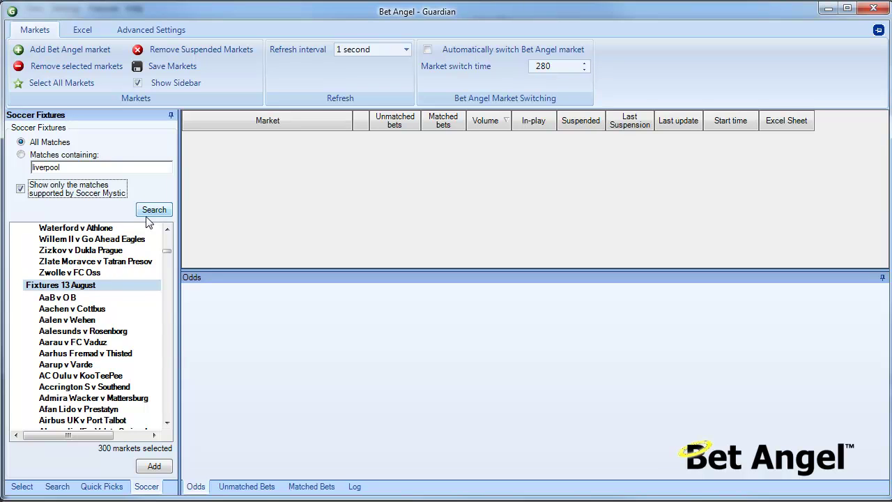
click(153, 210)
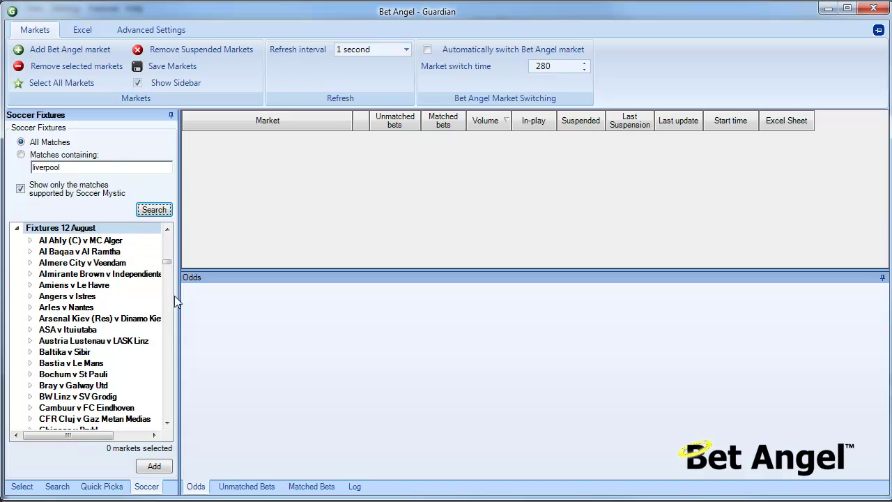
scroll(175, 300, down, 20)
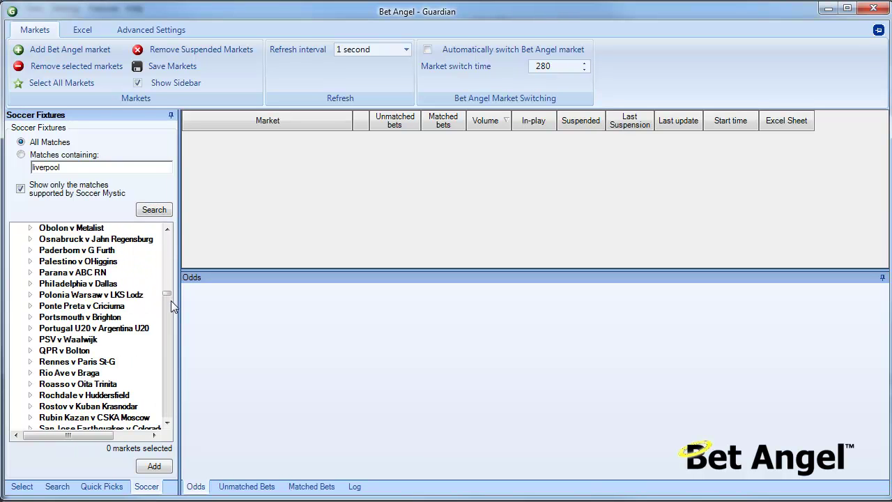
scroll(171, 299, down, 6)
scroll(169, 303, down, 9)
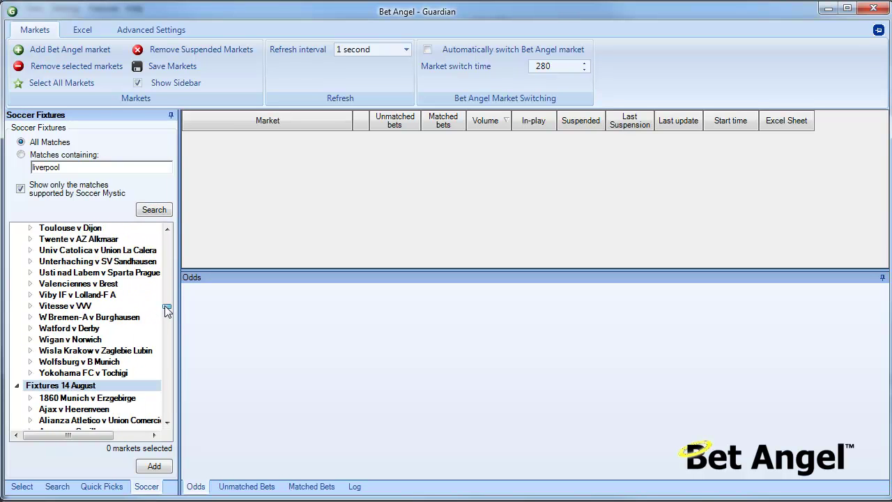
Add all Match Odds markets from the filtered 13 August fixtures to Guardian
drag(168, 309, 169, 264)
right_click(89, 320)
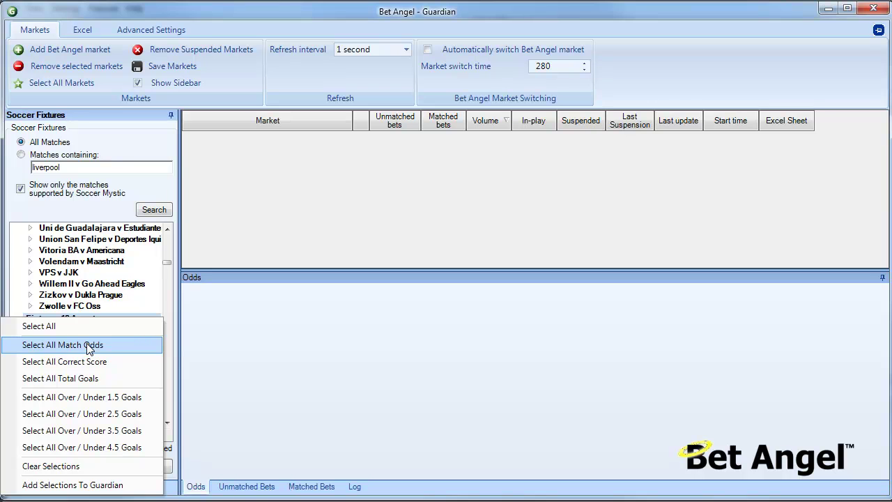
click(88, 346)
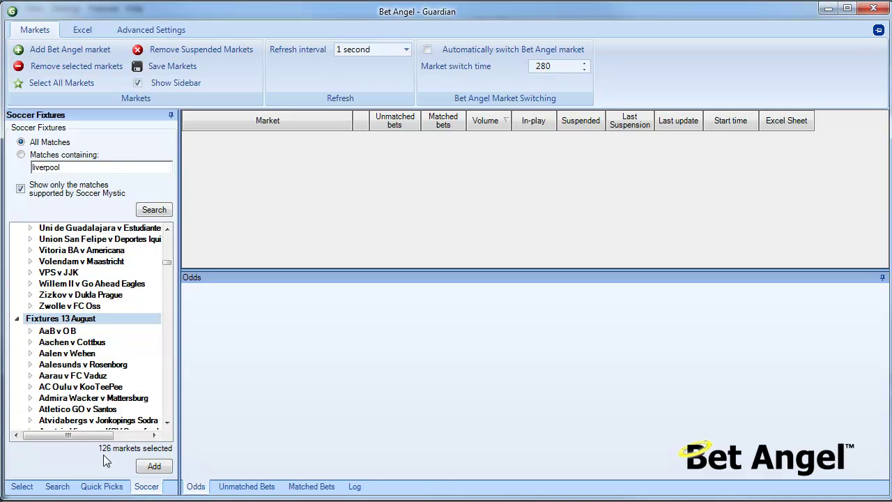
click(153, 467)
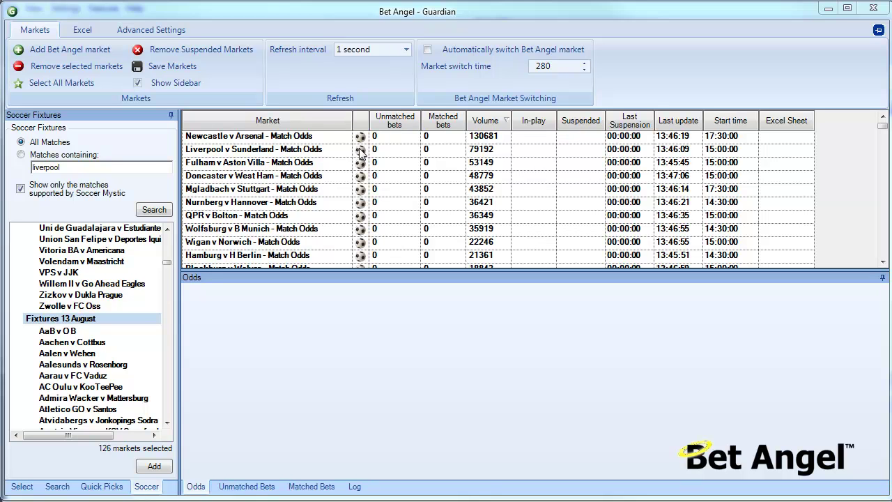
Review the available Guardian refresh intervals and choose 1 second
click(407, 51)
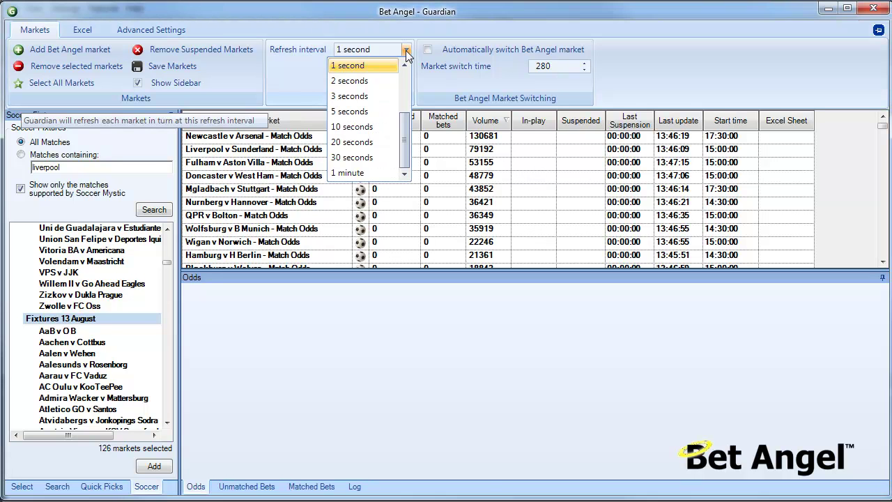
drag(405, 139, 410, 101)
scroll(388, 100, down, 2)
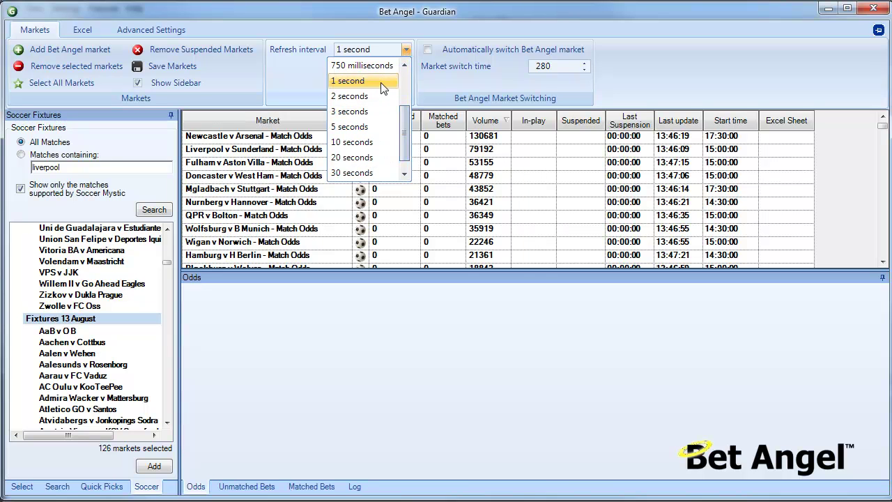
click(381, 83)
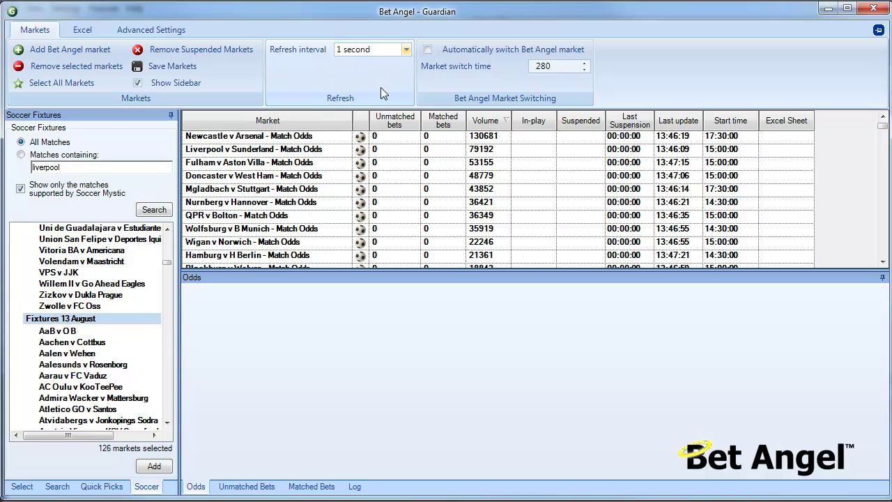
Delete every market from Mgladbach v Stuttgart down to the end of the volume-sorted Guardian list
click(245, 194)
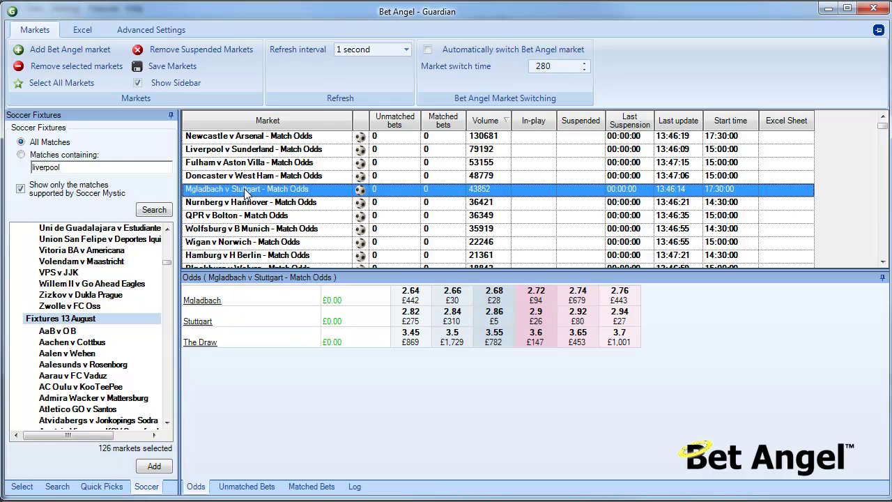
key(shift+End)
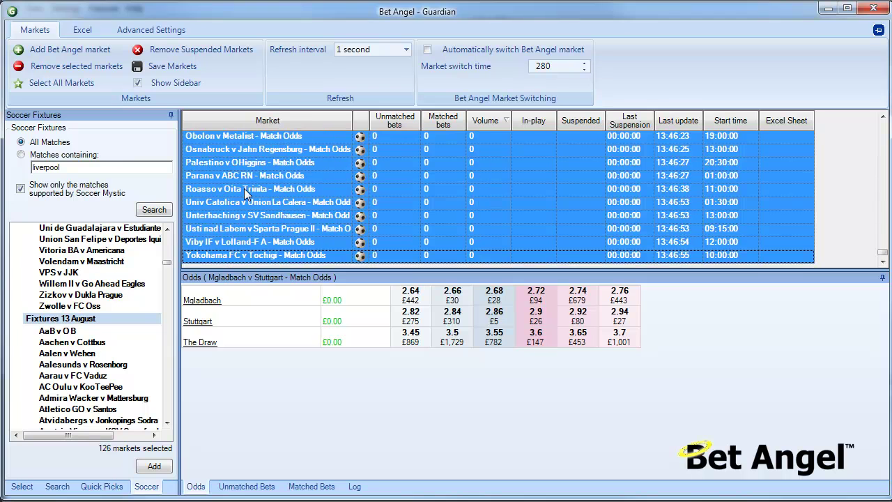
key(Delete)
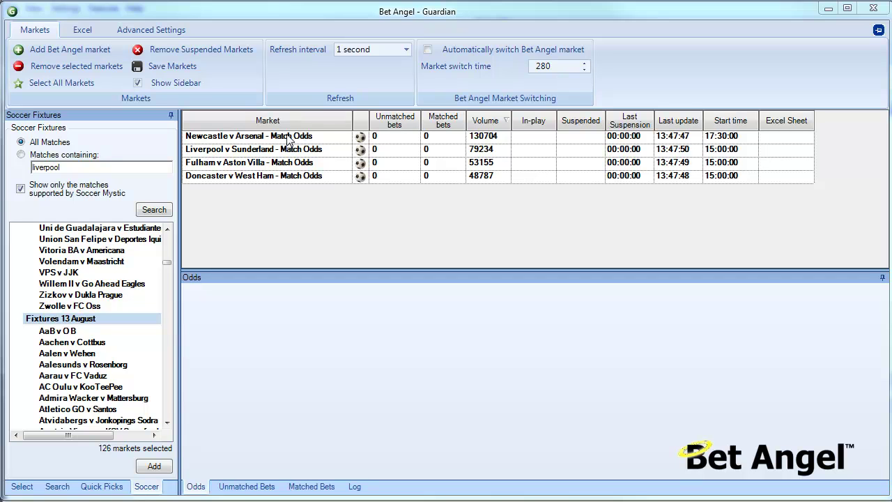
Choose the BetAngel_Multiple template as Guardian's Excel workbook file
click(82, 30)
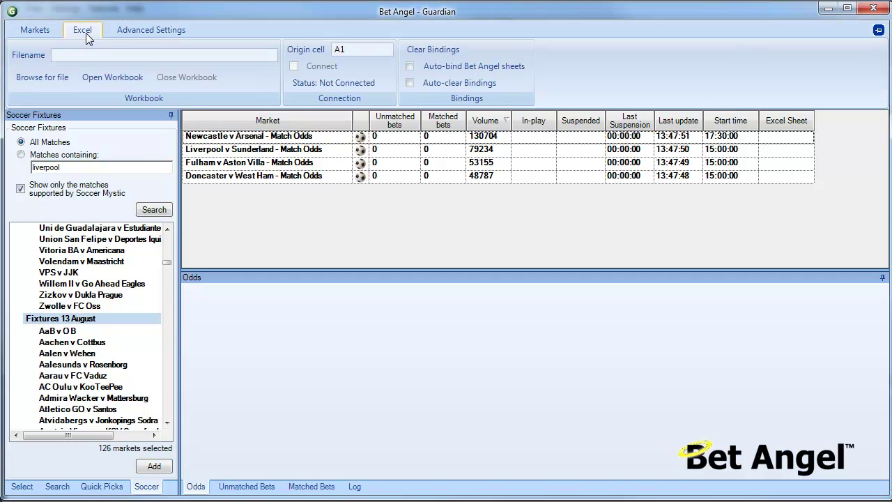
click(110, 77)
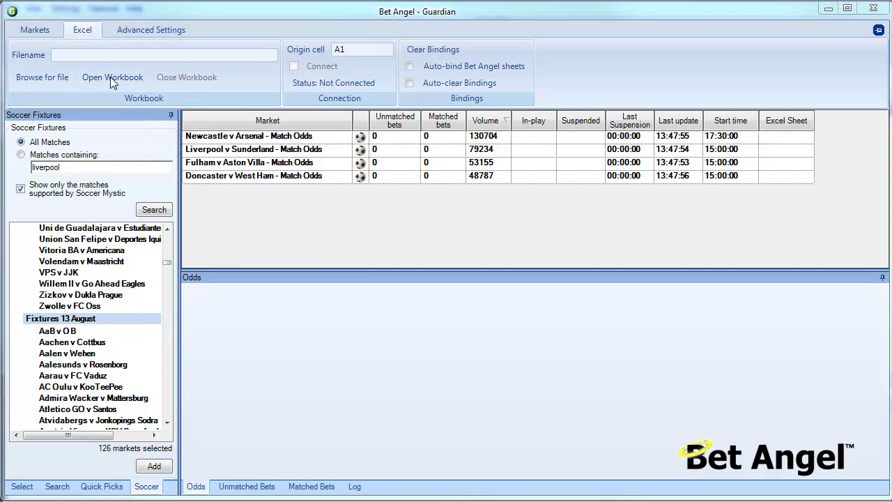
click(41, 79)
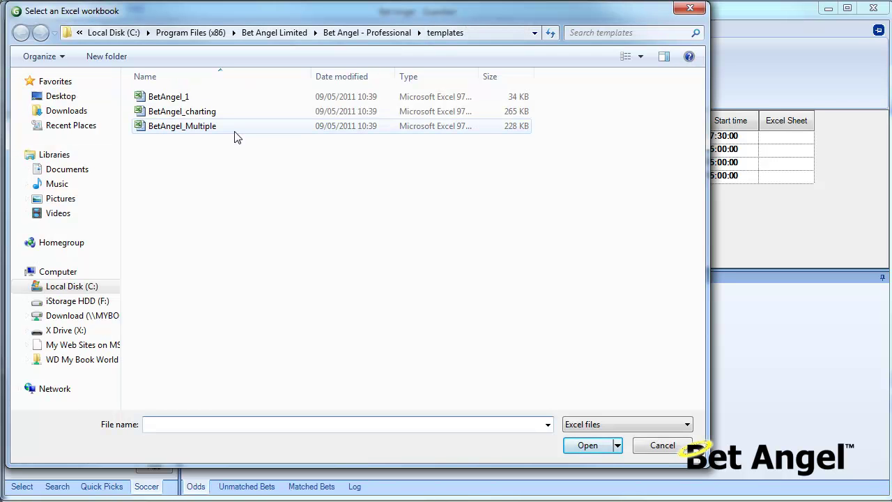
double_click(182, 126)
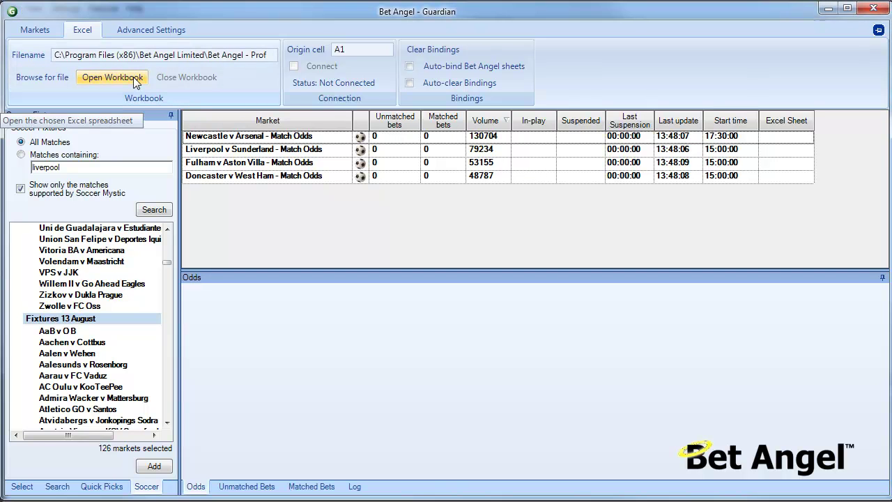
click(50, 78)
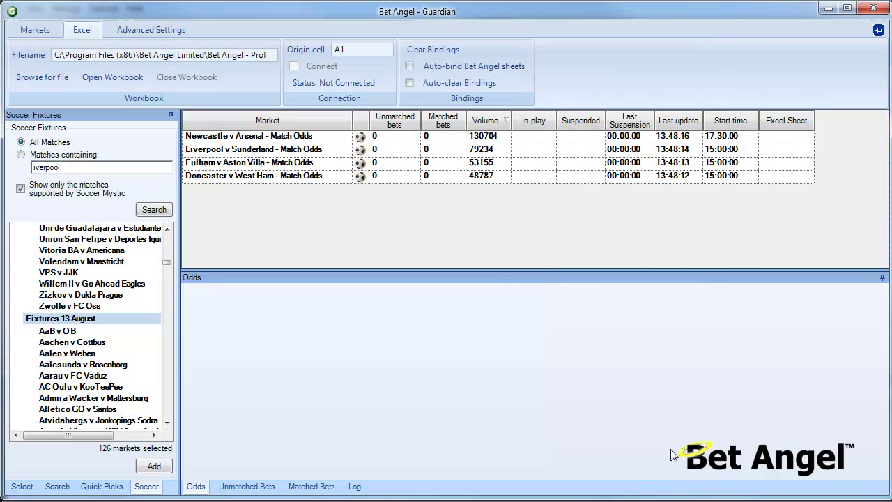
Open the chosen workbook from Guardian and auto-bind the listed markets to its Bet Angel sheets
click(672, 446)
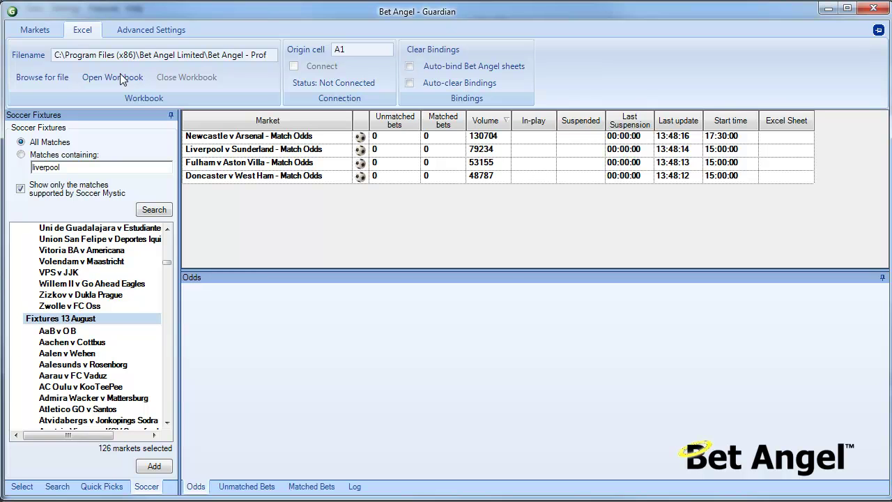
click(120, 77)
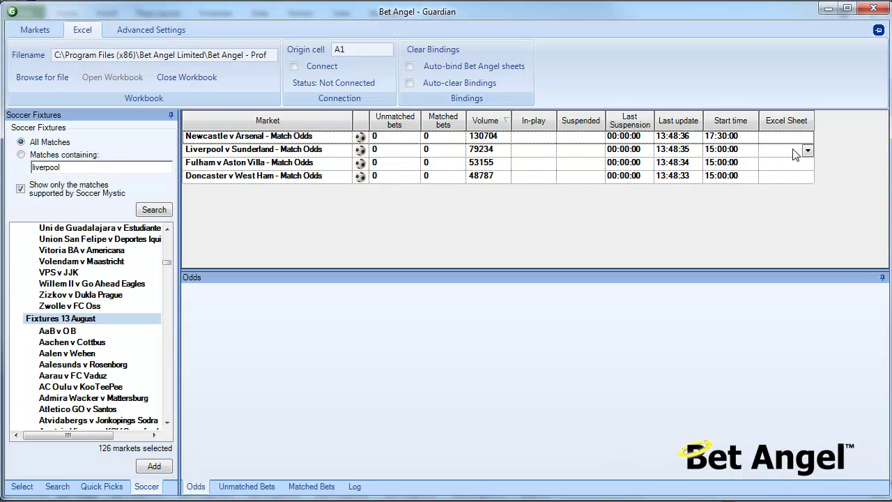
click(807, 137)
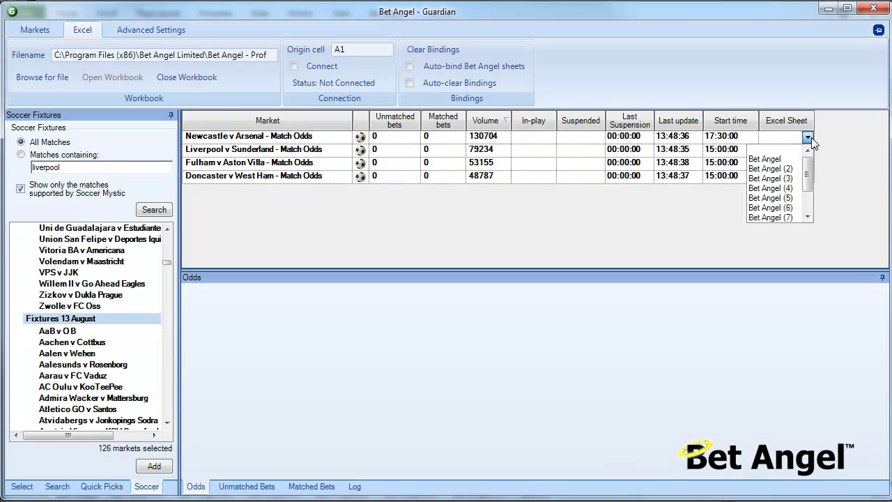
click(807, 137)
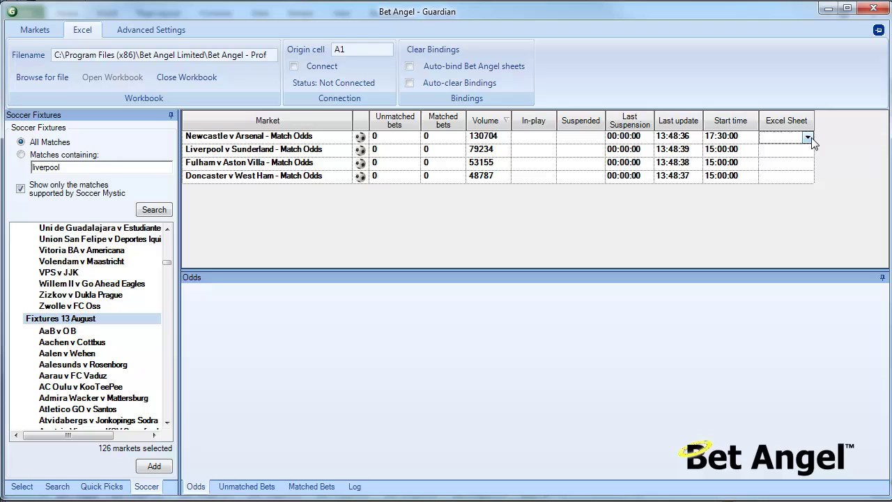
click(490, 74)
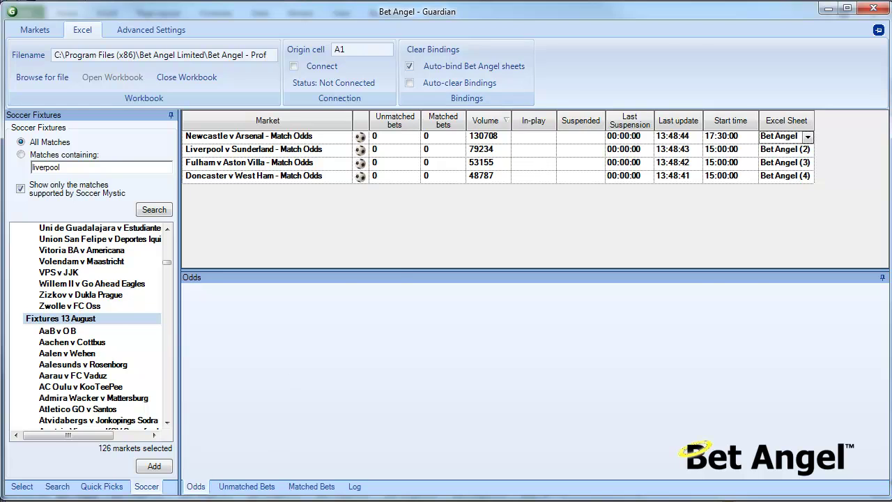
Connect Guardian to the open workbook and switch to Excel
key(alt+Tab)
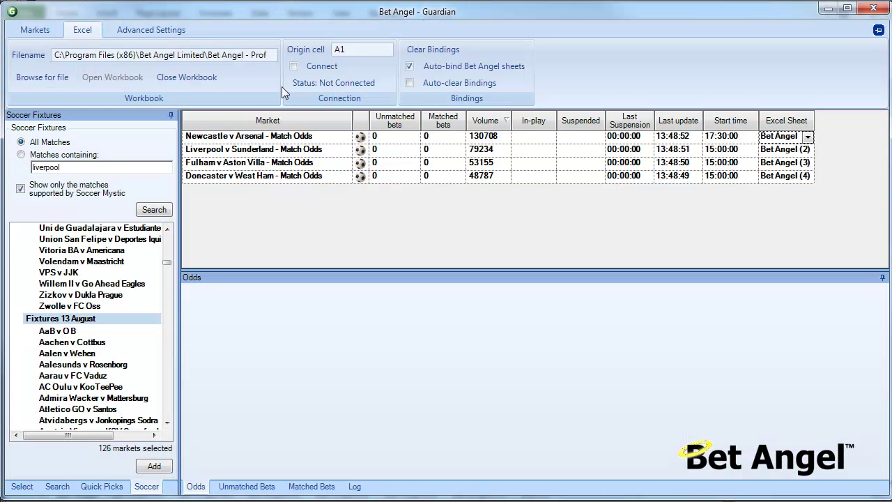
click(326, 67)
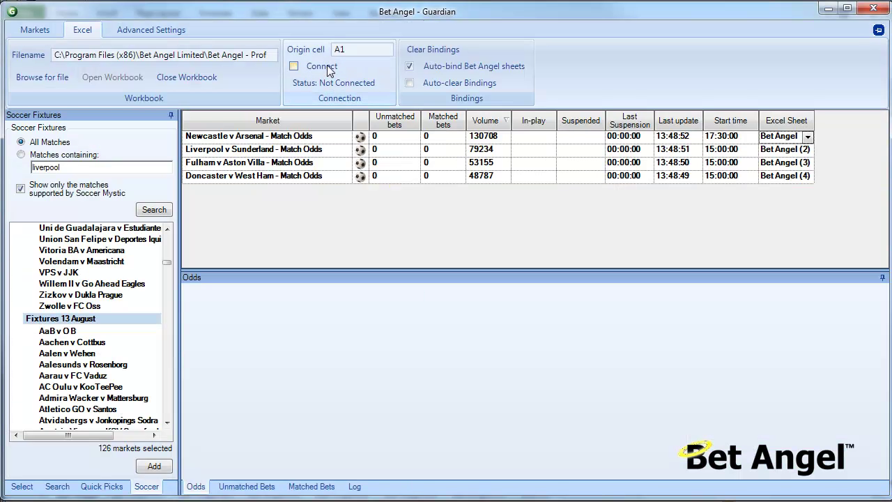
key(alt+Tab)
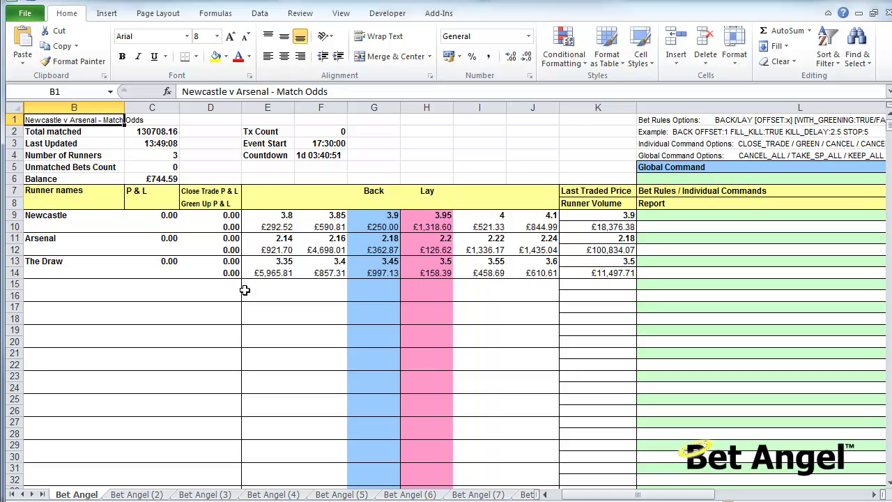
Look through the market sheets from Bet Angel (2) onward and check the countdown cell on Bet Angel (4)
click(138, 495)
click(216, 494)
click(275, 495)
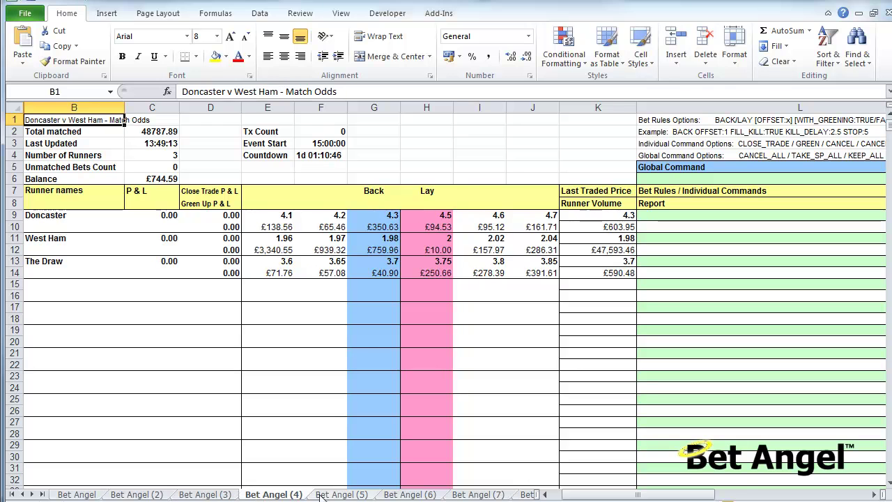
click(333, 494)
click(291, 495)
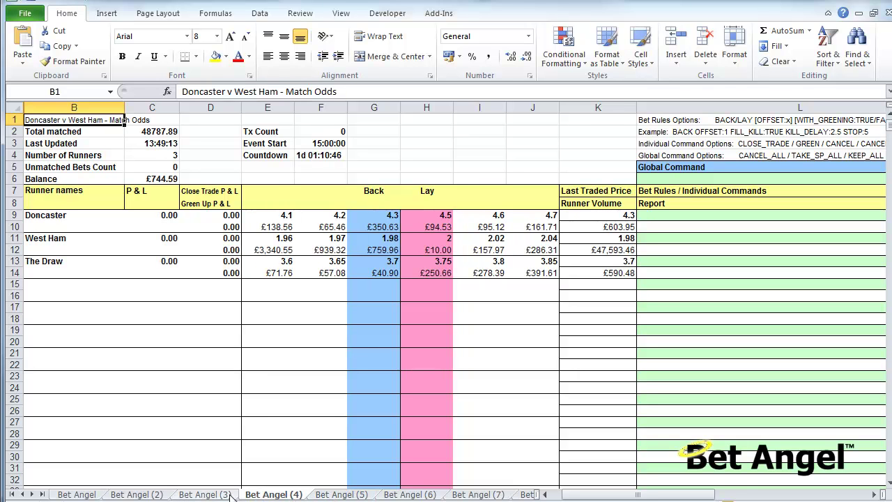
click(329, 155)
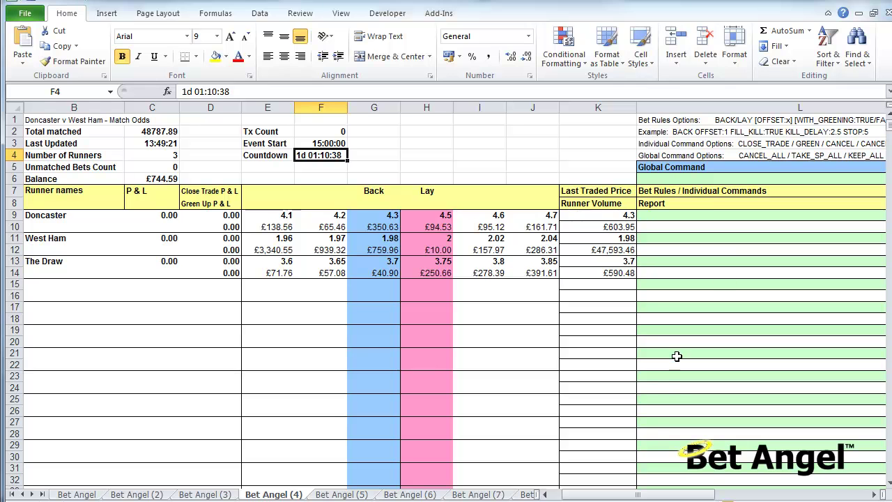
Try an IF formula in the Global Command cell of Bet Angel (4) that tests countdown cell F4 and returns GREEN_ALL
click(692, 178)
text(=if()
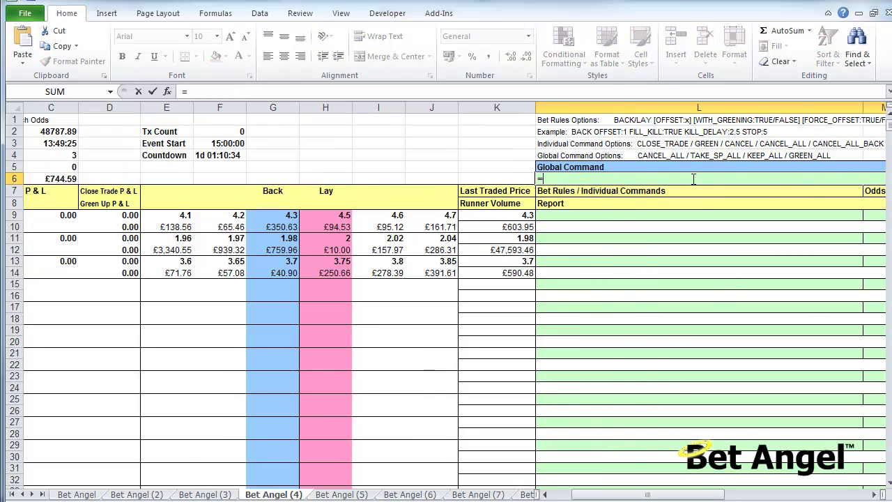
key(Left)
key(Up)
key(Left)
key(Left)
key(Left)
key(Left)
key(Left)
key(Up)
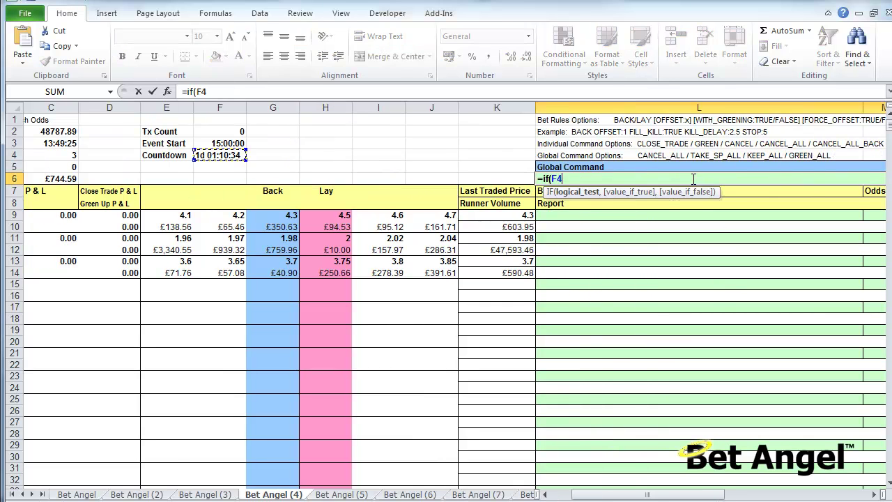
text(=)
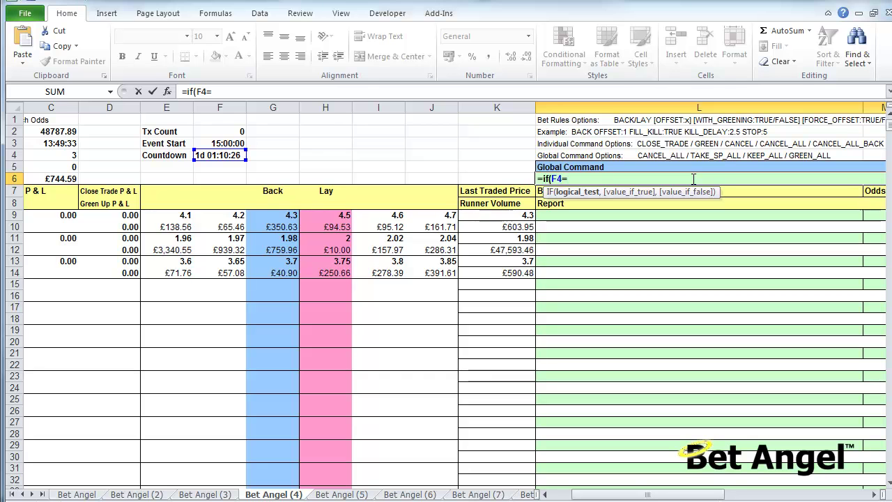
text(,)
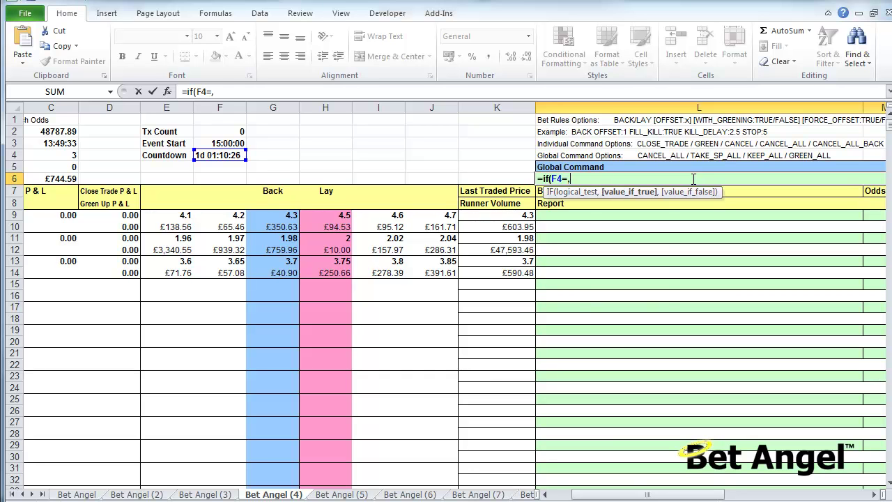
text(F)
key(BackSpace)
text(GREEN)
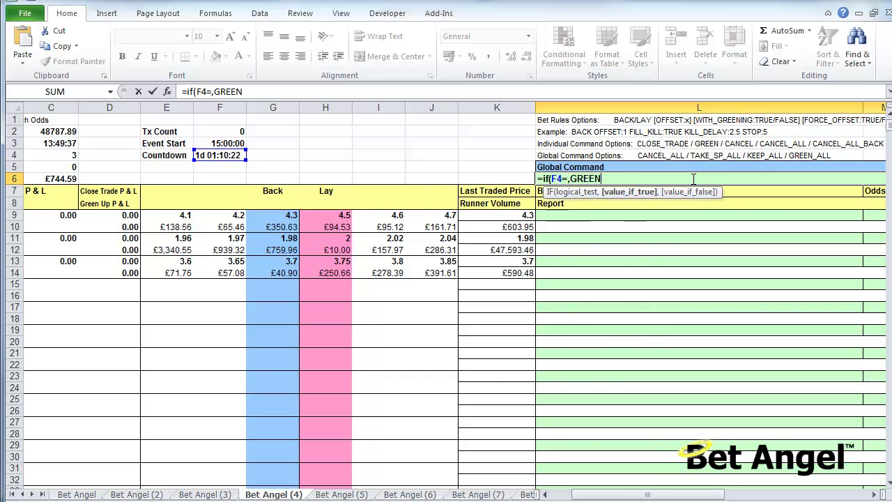
text(_ALL))
key(Escape)
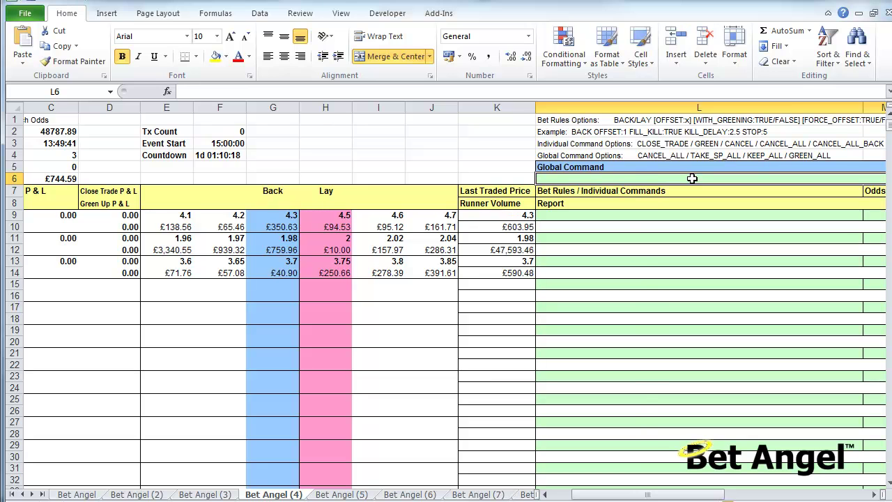
Return to the first Bet Angel sheet and switch to Guardian to check its connection and sheet bindings
key(ctrl+Page_Down)
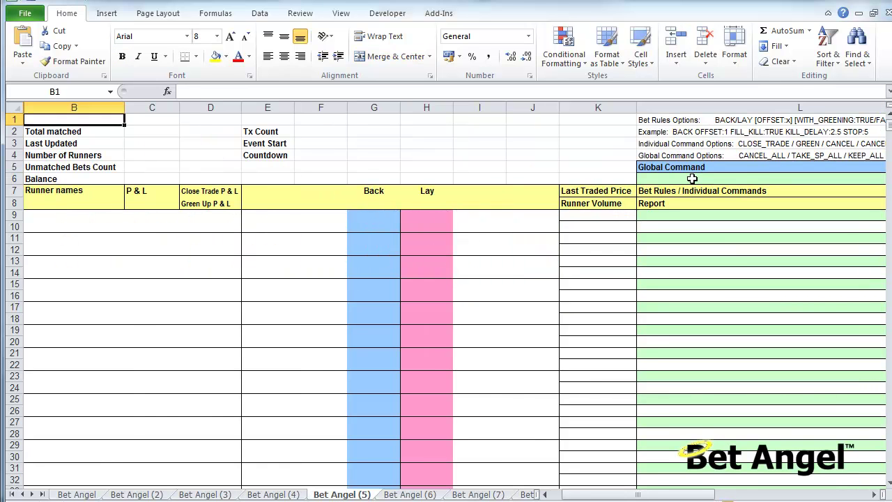
key(ctrl+Page_Up)
key(ctrl+Page_Up)
key(ctrl+Page_Up)
key(ctrl+Page_Up)
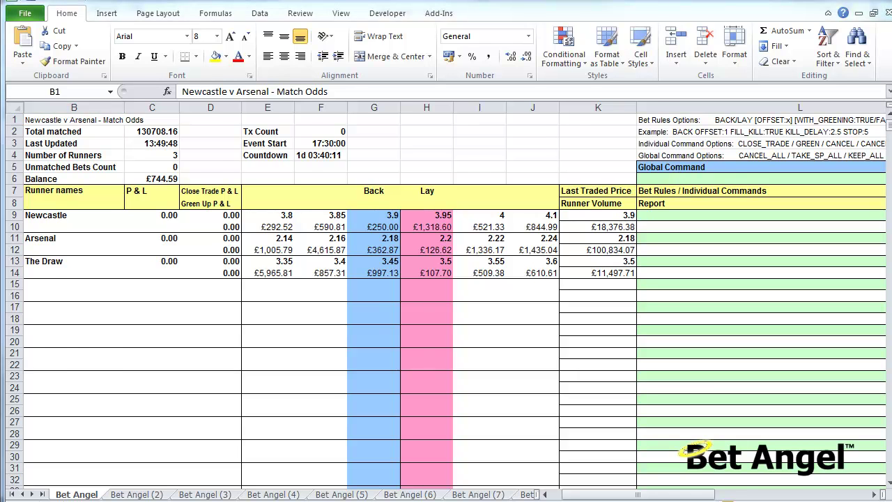
key(alt+Tab)
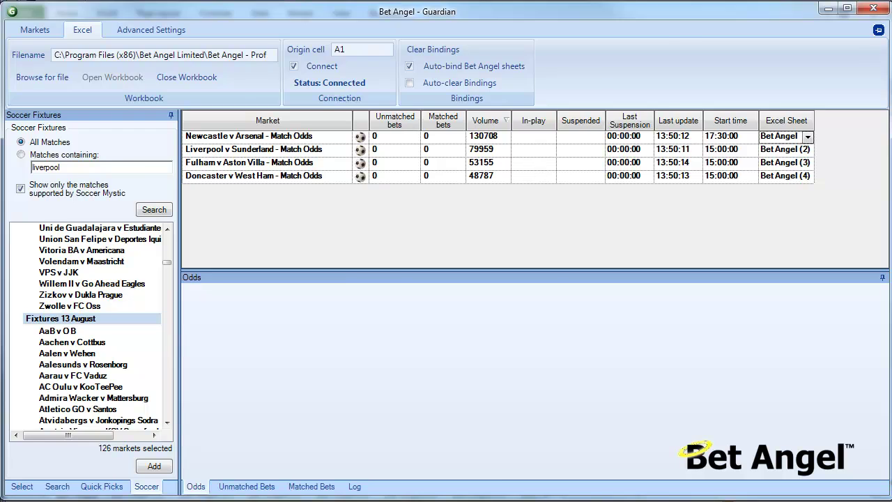
Switch back to Excel and insert a blank worksheet before the Bet Angel sheet
key(alt+Tab)
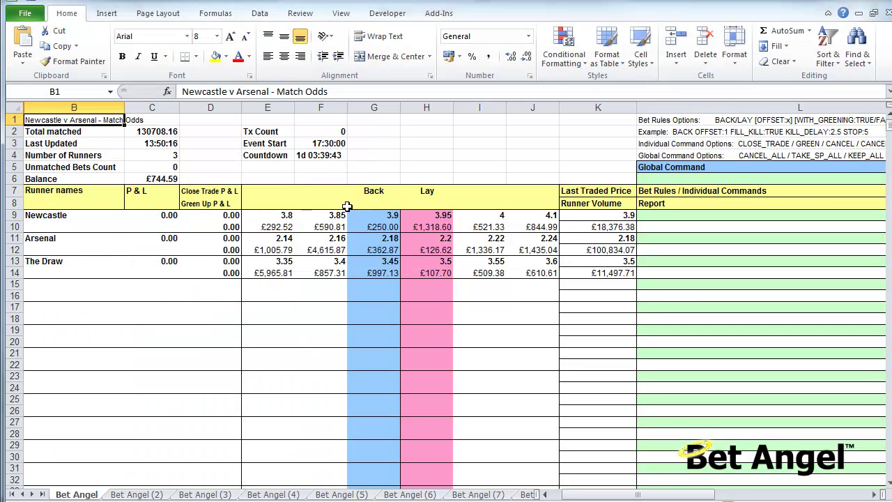
click(104, 14)
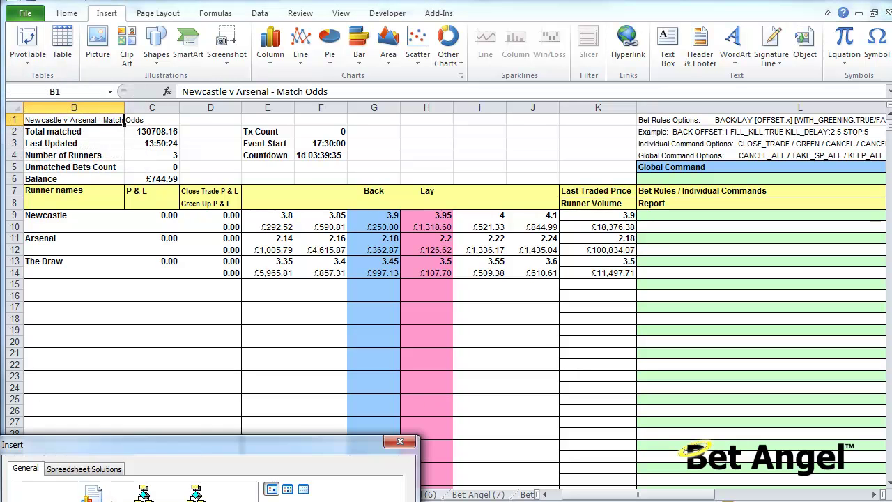
drag(162, 436, 329, 169)
double_click(205, 227)
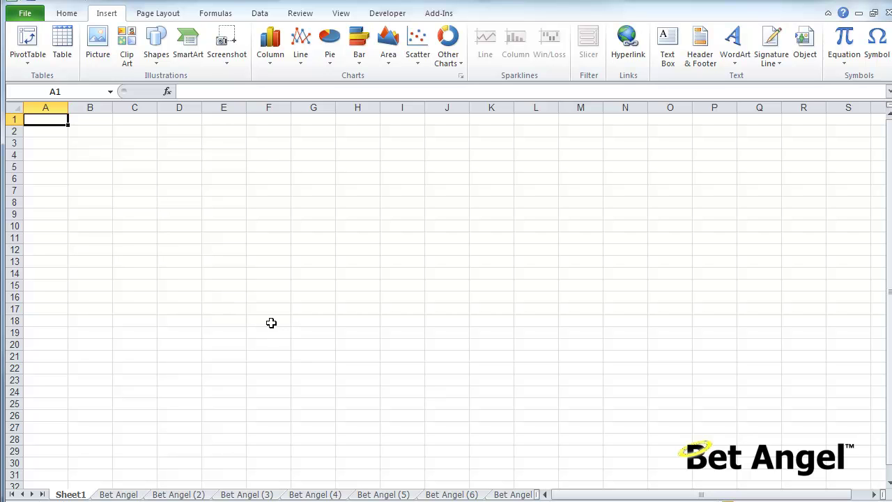
Enter the team headings Home in B3 and Away in C3 of the new sheet
click(97, 151)
click(97, 145)
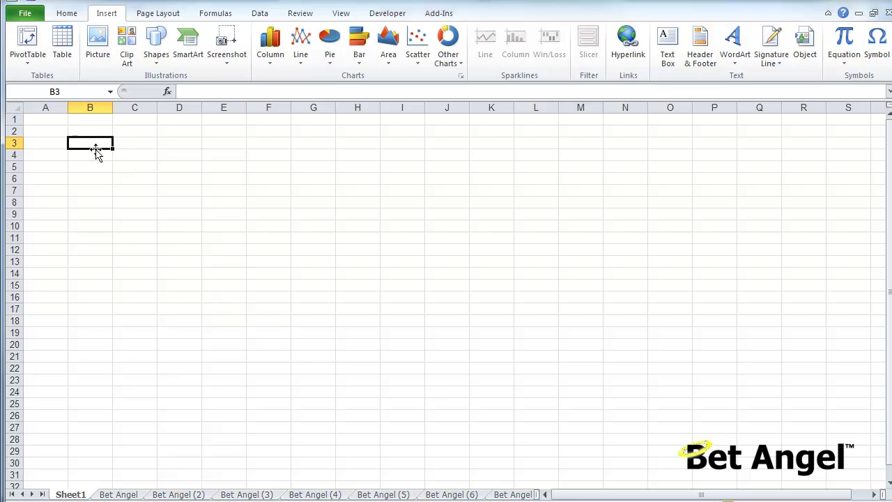
text(Home)
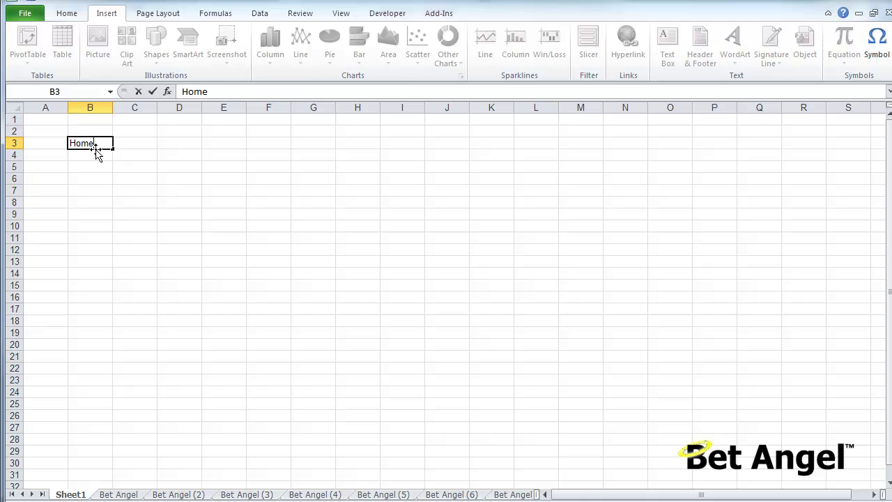
key(Tab)
text(Away)
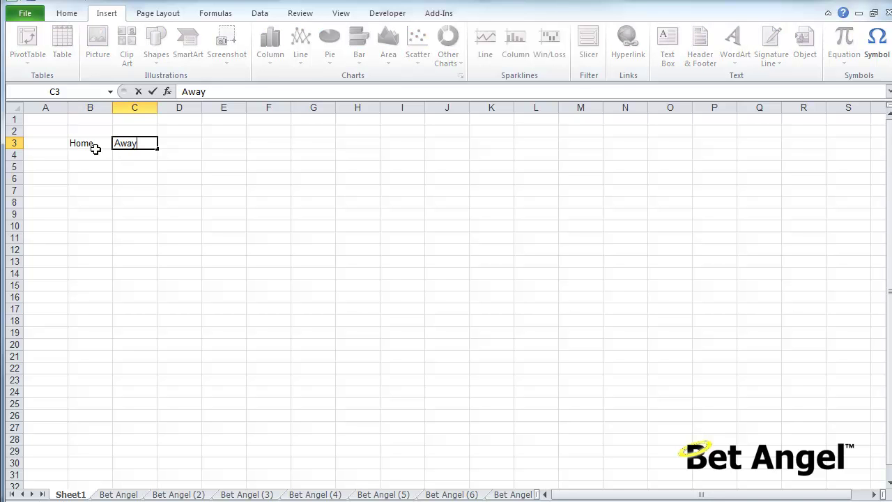
key(Tab)
key(Tab)
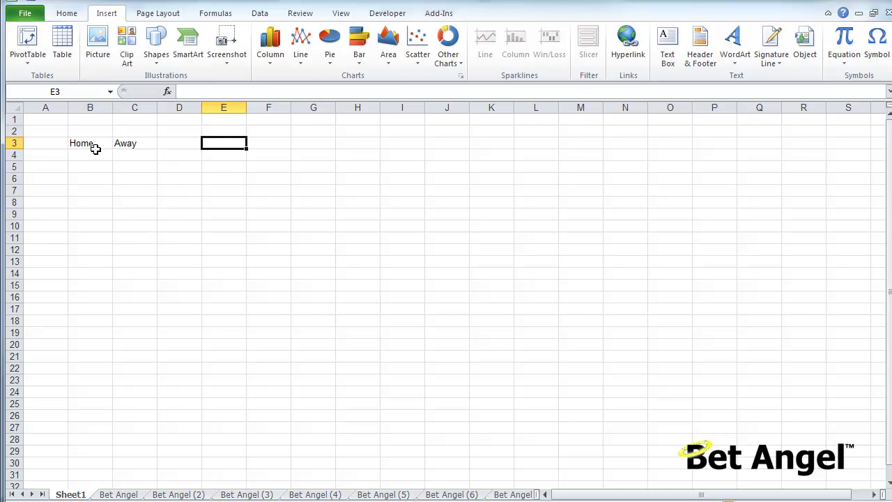
Enter a second set of headings, Home, Draw and Away, in cells E3 to G3
text(Home)
key(Tab)
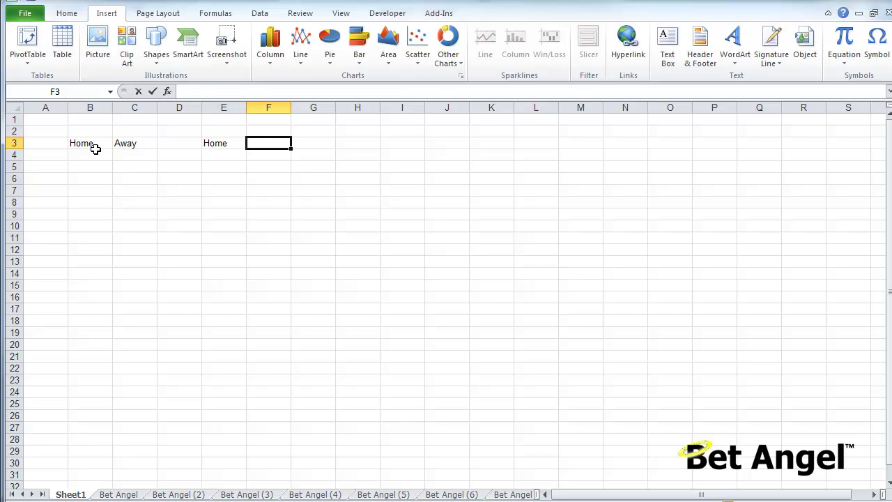
text(Da)
key(BackSpace)
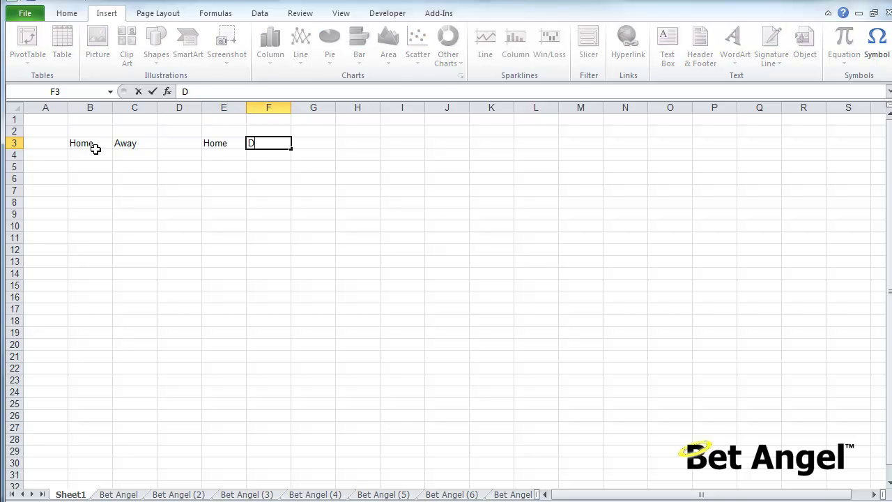
text(raw)
key(Tab)
text(Awat)
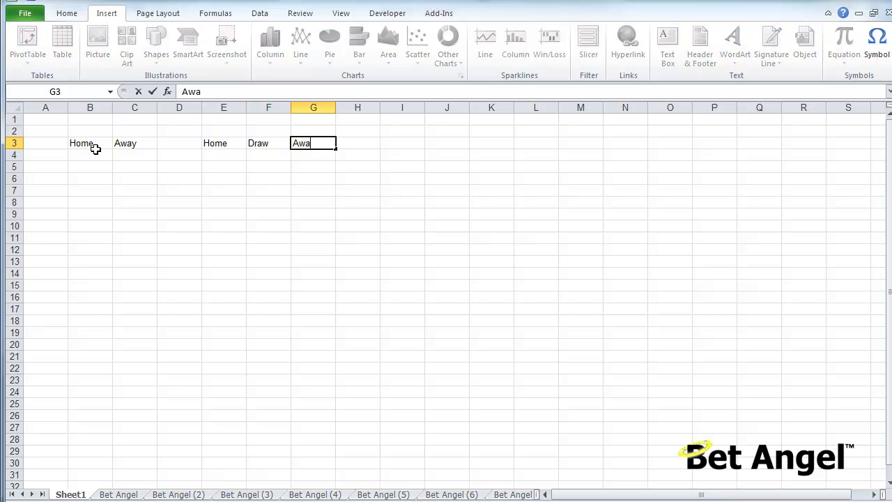
key(Return)
key(Up)
key(Right)
key(Right)
key(Right)
key(Right)
key(Right)
key(F2)
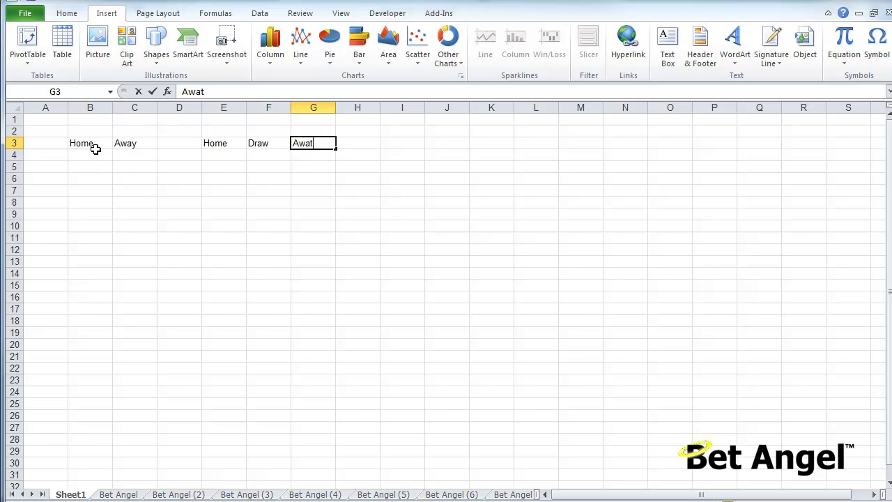
key(BackSpace)
text(y)
key(Return)
Link cell B4 under the first Home heading to the home team name in B9 of the Bet Angel sheet
key(Left)
key(Left)
key(Left)
key(Left)
key(Left)
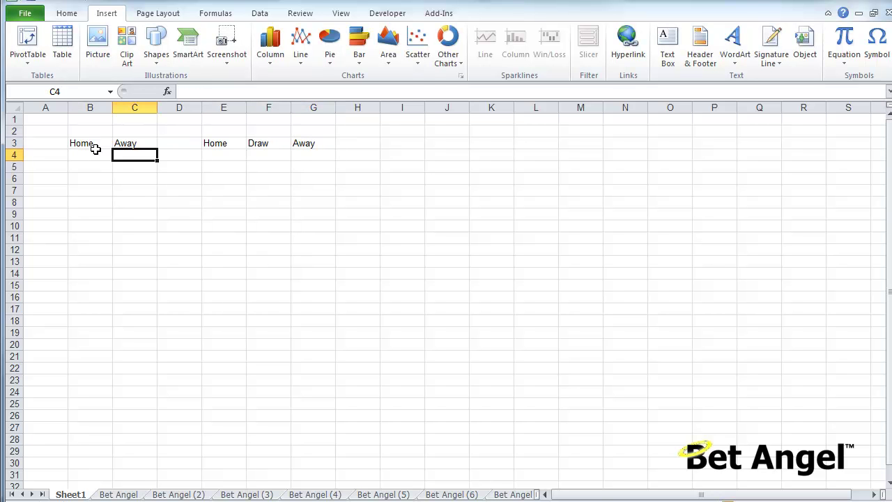
text(=)
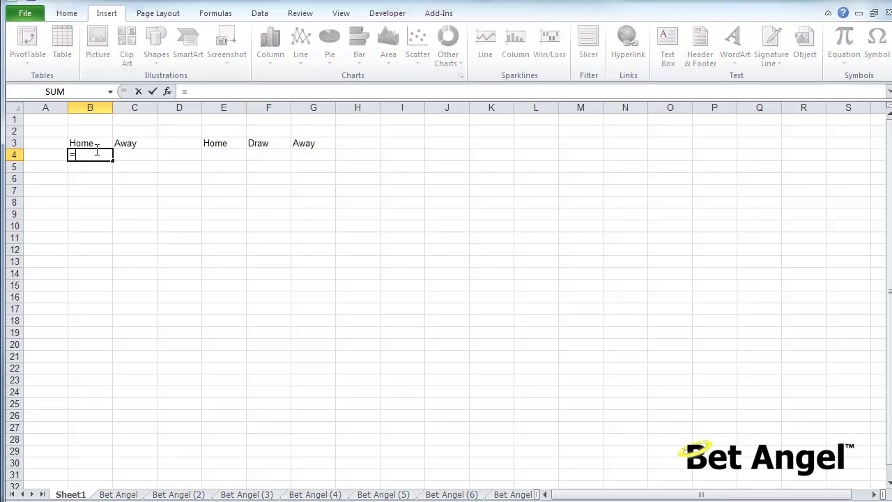
click(119, 494)
click(76, 218)
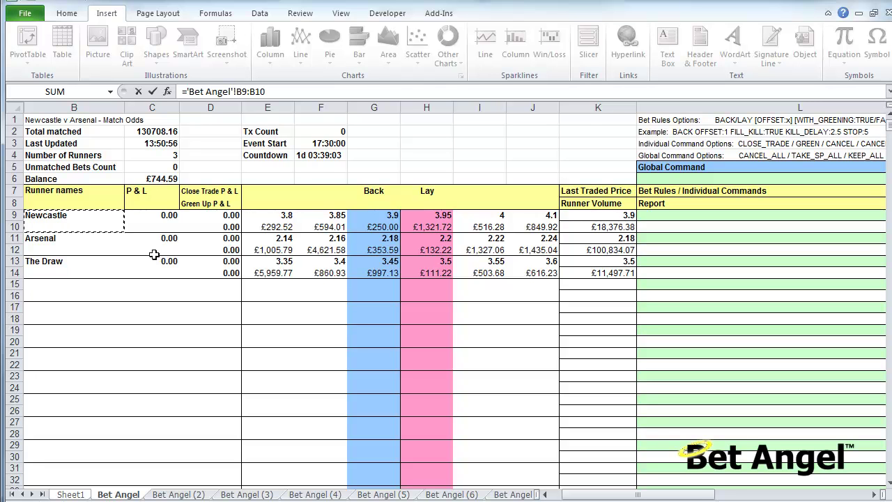
key(BackSpace)
key(BackSpace)
key(BackSpace)
key(BackSpace)
key(Return)
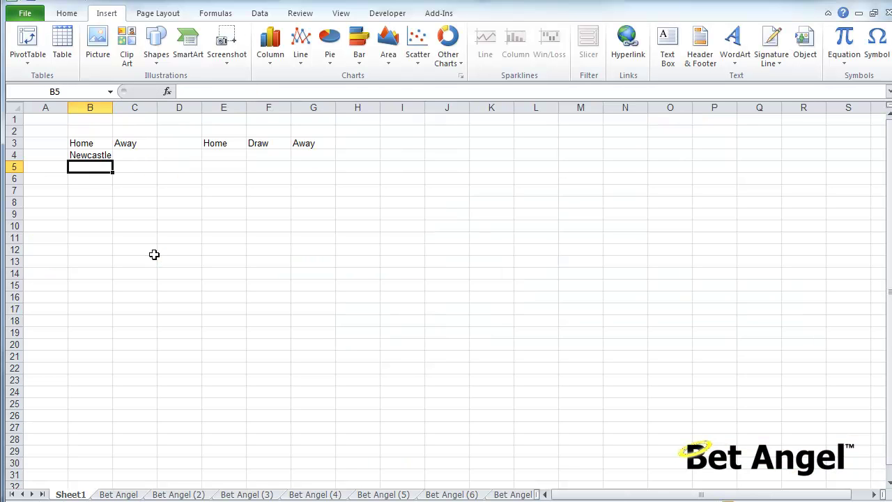
Link cell C4 under the first Away heading to the away team name in B11 of the Bet Angel sheet
key(Up)
key(Right)
text(=)
key(ctrl+Page_Down)
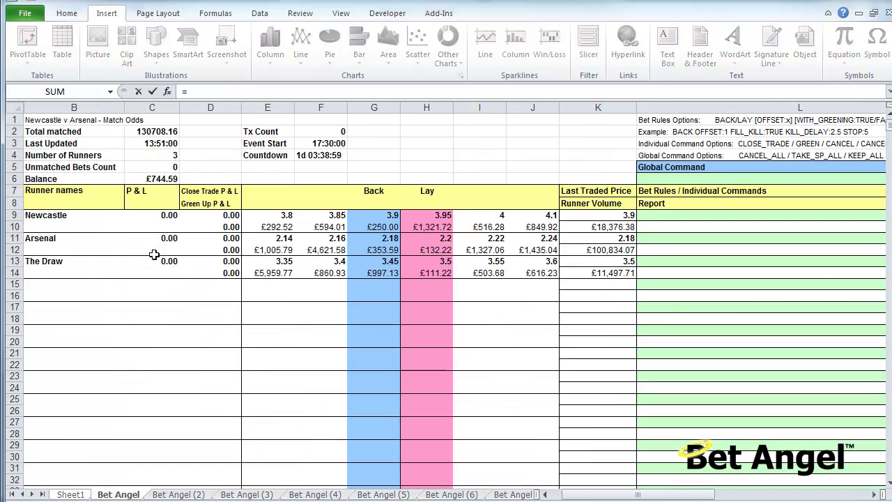
click(51, 243)
key(BackSpace)
key(BackSpace)
key(BackSpace)
key(BackSpace)
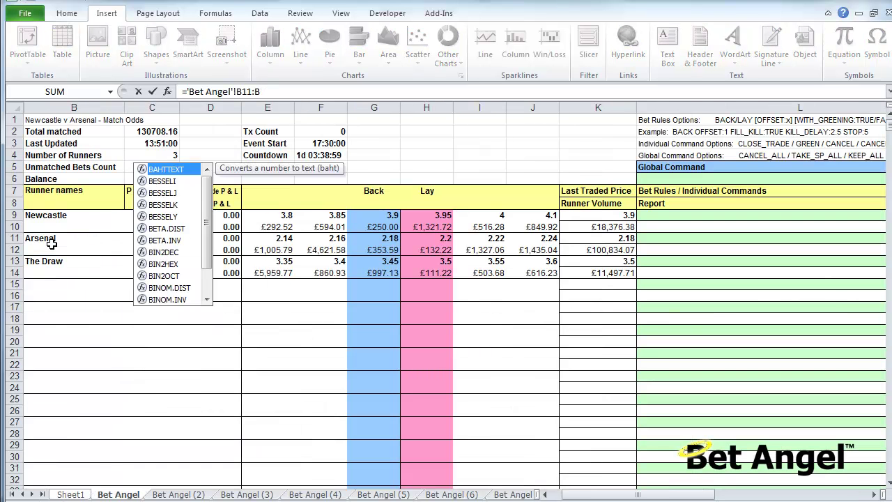
key(Return)
Link cell E4 under the second Home heading to the home team's back price in G9 of the Bet Angel sheet
key(Up)
key(Right)
key(Right)
text(=)
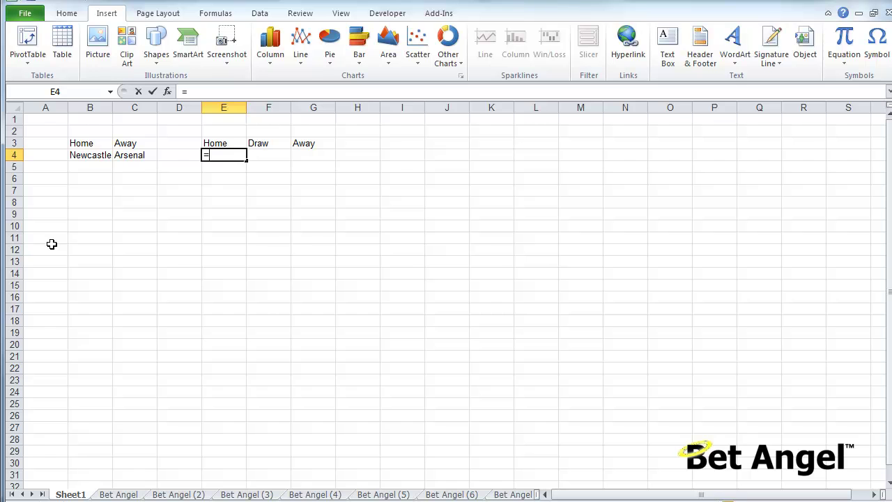
key(ctrl+Page_Down)
click(385, 214)
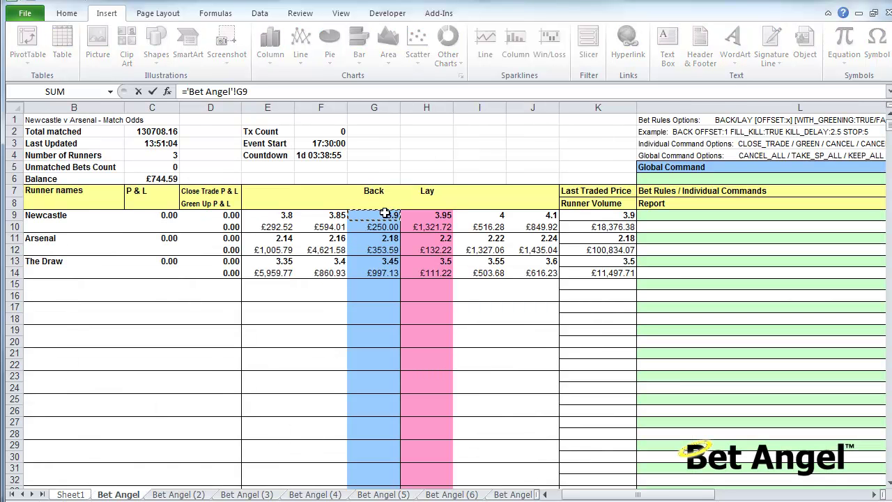
key(Return)
Link cell F4 under Draw to the draw's back price in G13 of the Bet Angel sheet
key(Up)
key(Right)
text(=)
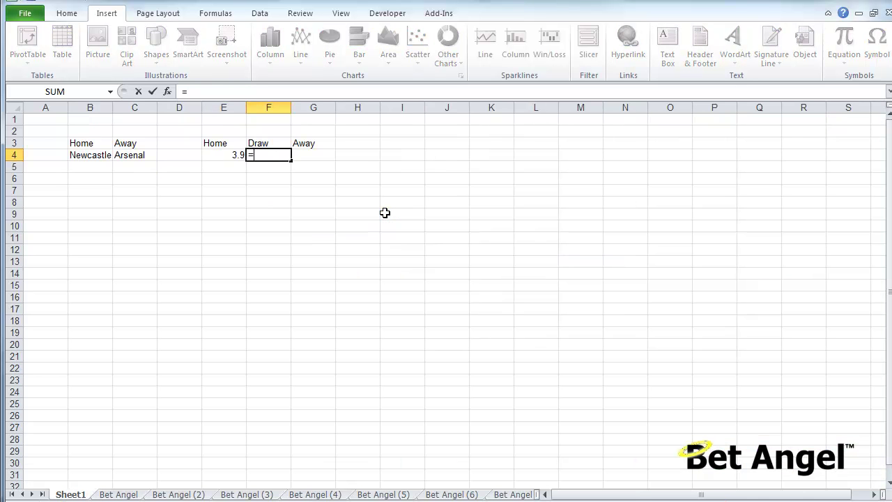
key(ctrl+Page_Down)
click(389, 261)
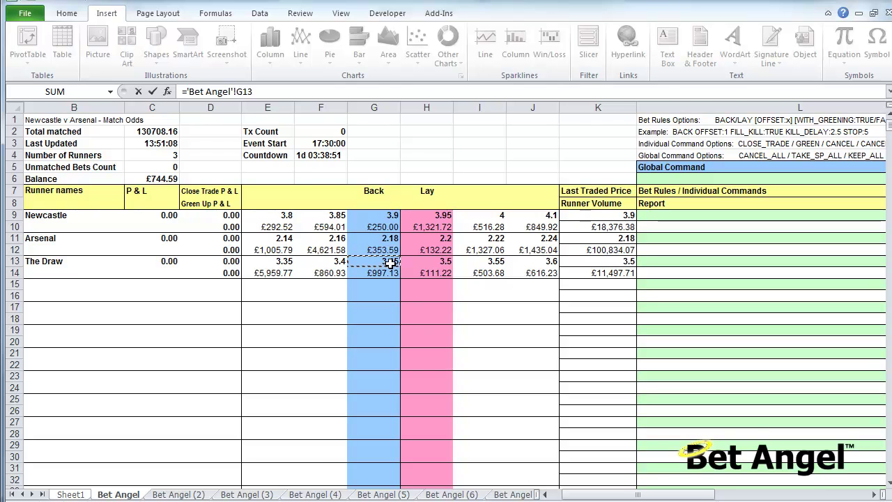
key(Return)
Link cell G4 under the second Away heading to the away team's back price in G11 of the Bet Angel sheet
key(Up)
key(Right)
text(=)
key(ctrl+Page_Down)
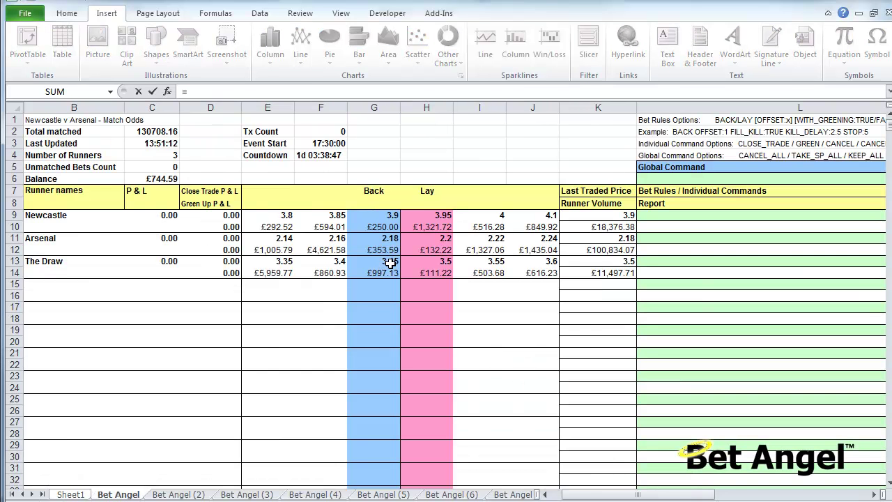
click(389, 239)
key(Return)
Link cell B5 to the home team name in B9 of the Bet Angel (2) sheet
key(Left)
key(Left)
key(Left)
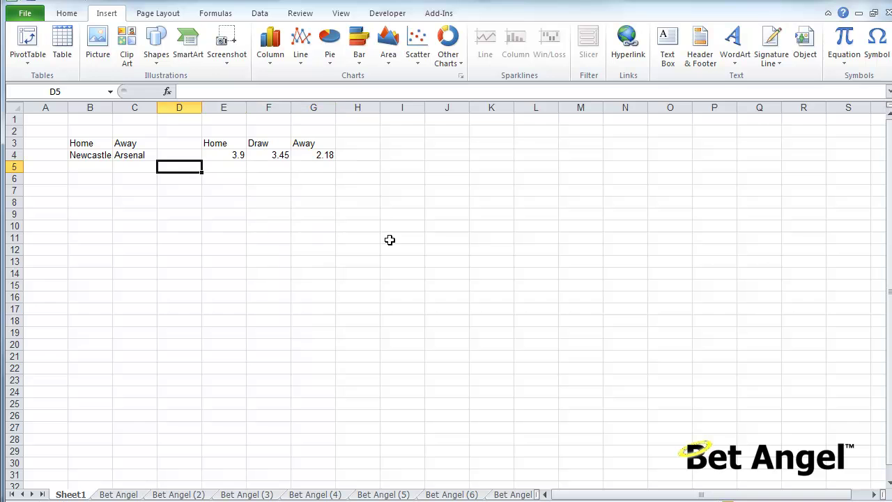
key(Left)
key(Left)
text(=)
key(ctrl+Page_Down)
key(ctrl+Page_Down)
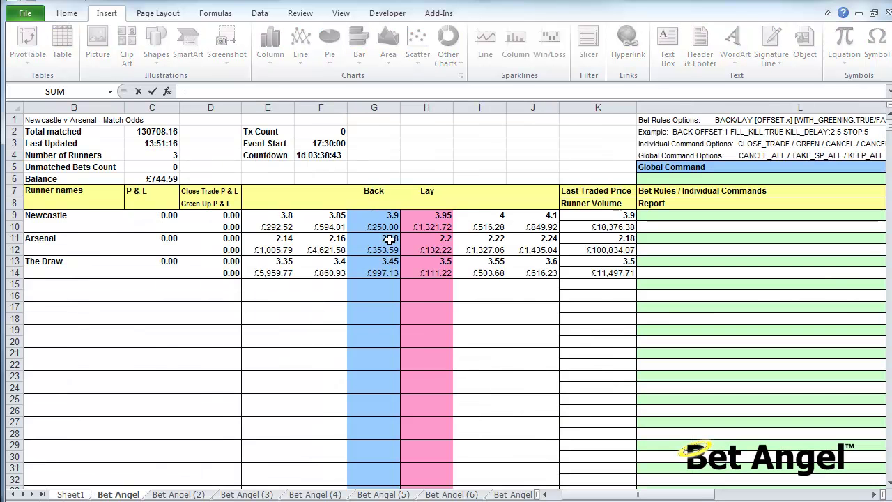
click(84, 217)
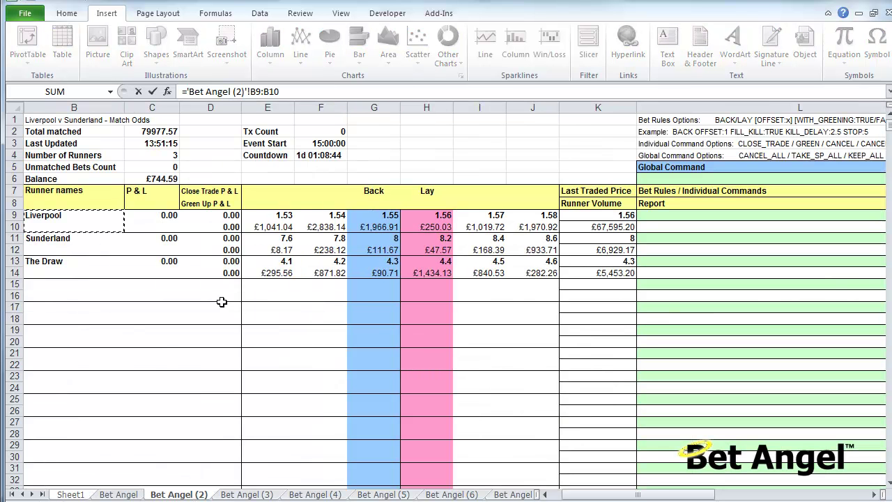
key(Return)
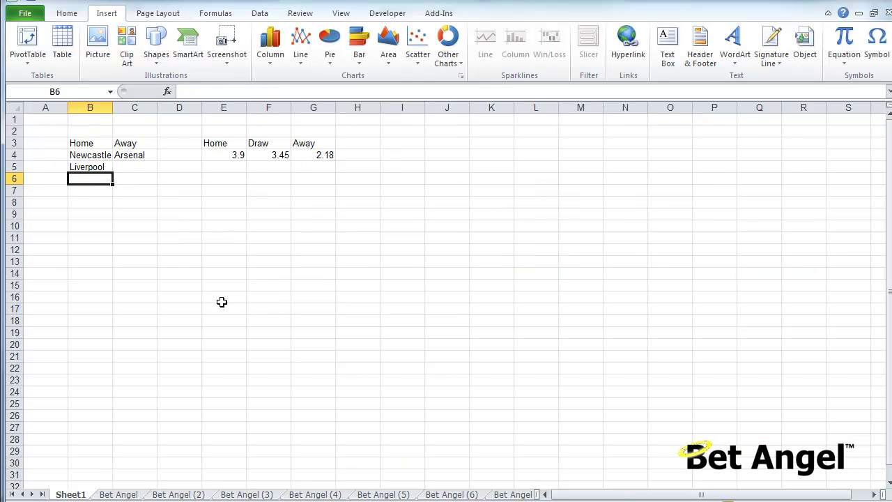
Link cell C5 to the away team name in B11 of the Bet Angel (2) sheet
key(Up)
key(Right)
text(=)
key(ctrl+Page_Down)
key(ctrl+Page_Down)
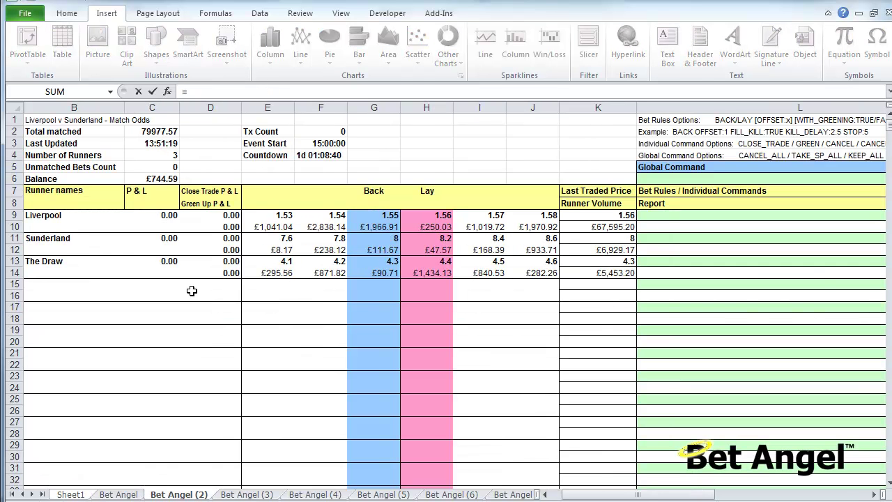
click(56, 240)
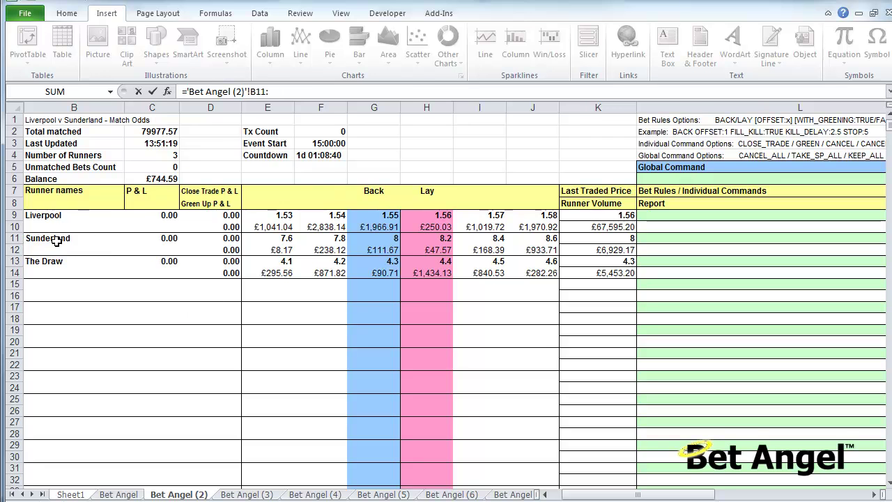
key(Return)
Link cell E5 to the home team's back price in G9 of the Bet Angel (2) sheet
key(Up)
key(Right)
key(Right)
text(=)
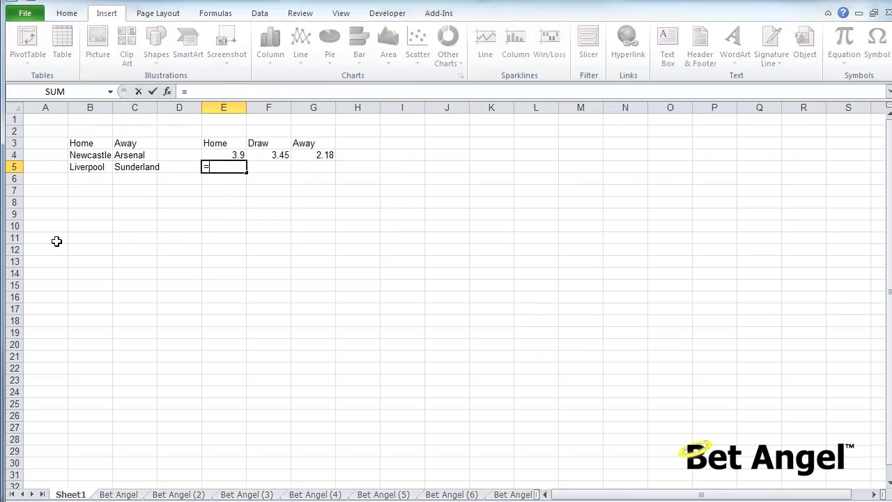
key(ctrl+Page_Down)
key(ctrl+Page_Down)
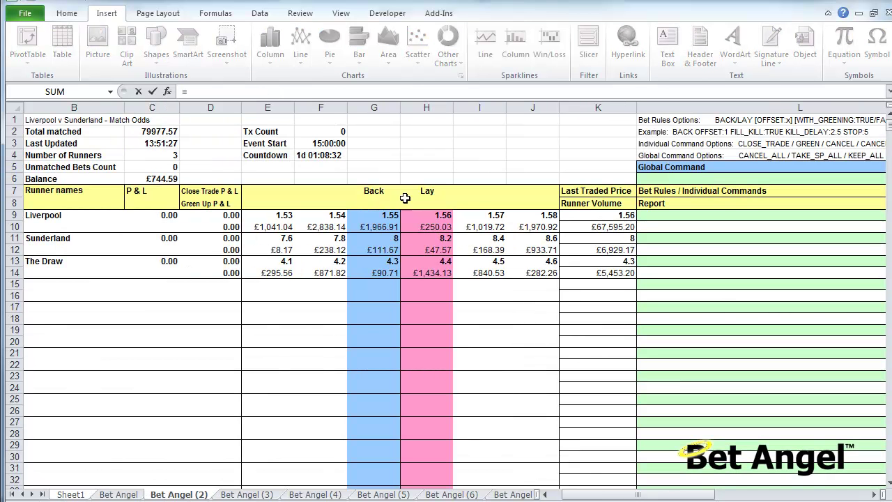
click(386, 218)
key(Return)
Link cell F5 to the back price in G11 of the Bet Angel (2) sheet
key(Up)
key(Right)
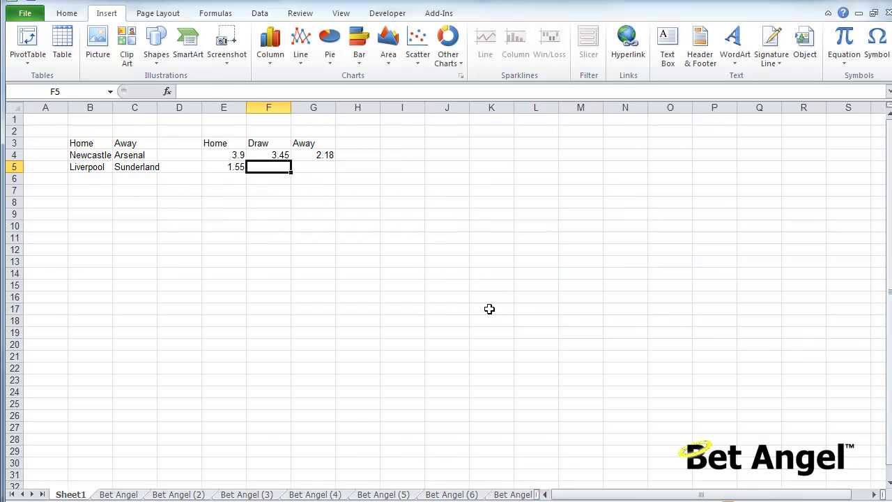
text(=)
key(ctrl+Page_Down)
key(ctrl+Page_Down)
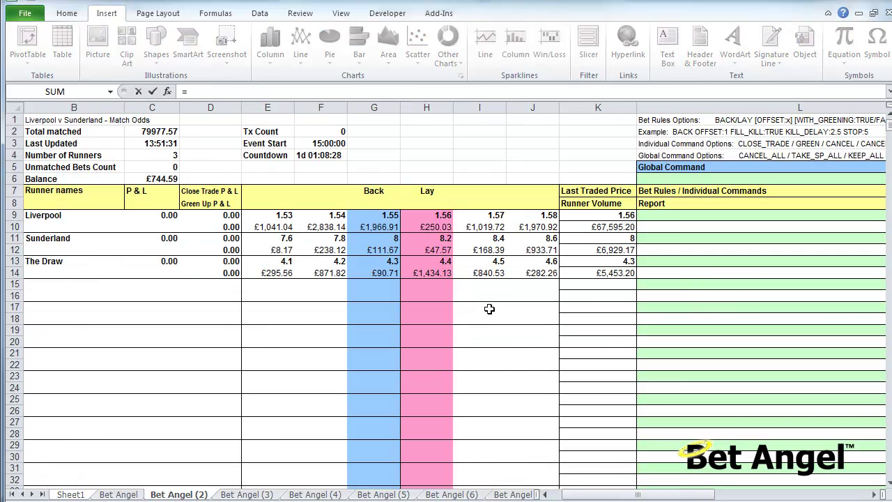
click(374, 239)
key(Return)
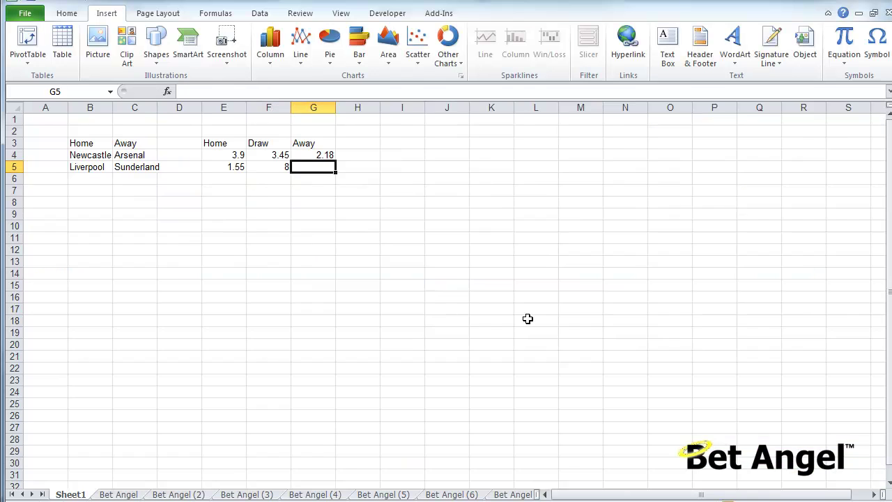
Link cell G5 to the back price in G13 of the Bet Angel (2) sheet
text(=)
key(ctrl+Page_Down)
key(ctrl+Page_Down)
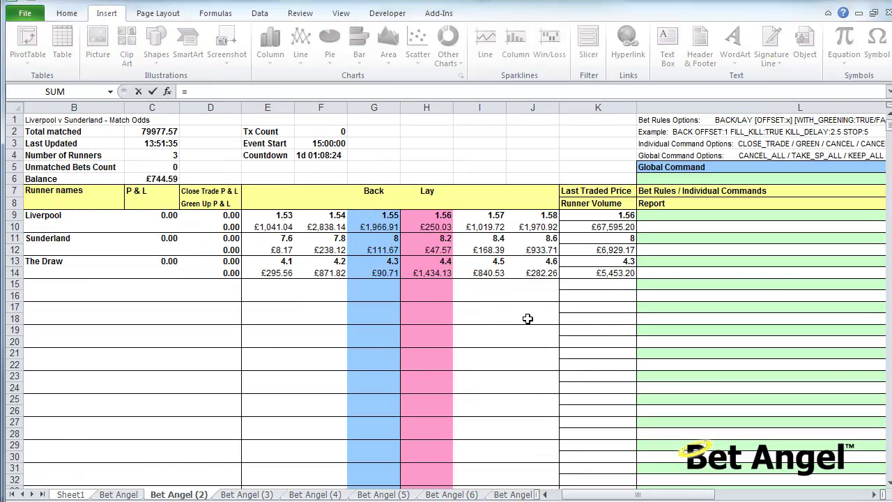
click(383, 263)
key(Return)
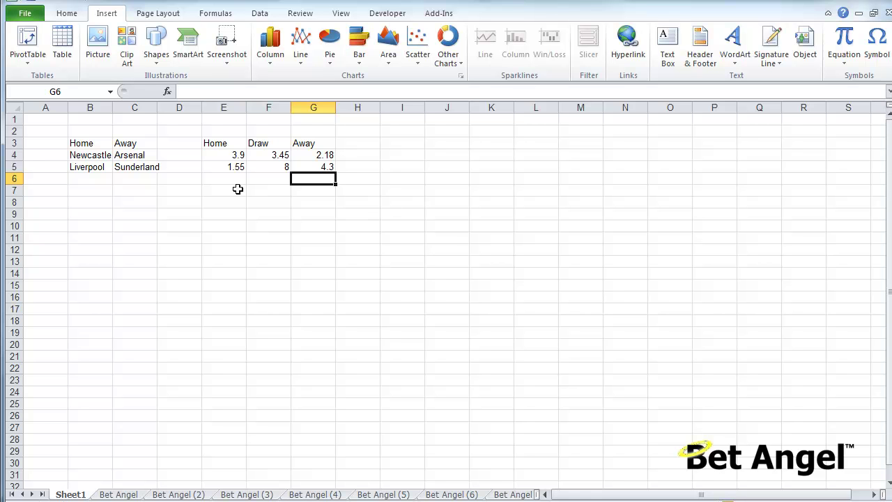
Format the odds in E4:G5 with two decimal places and centre them
drag(78, 182, 351, 465)
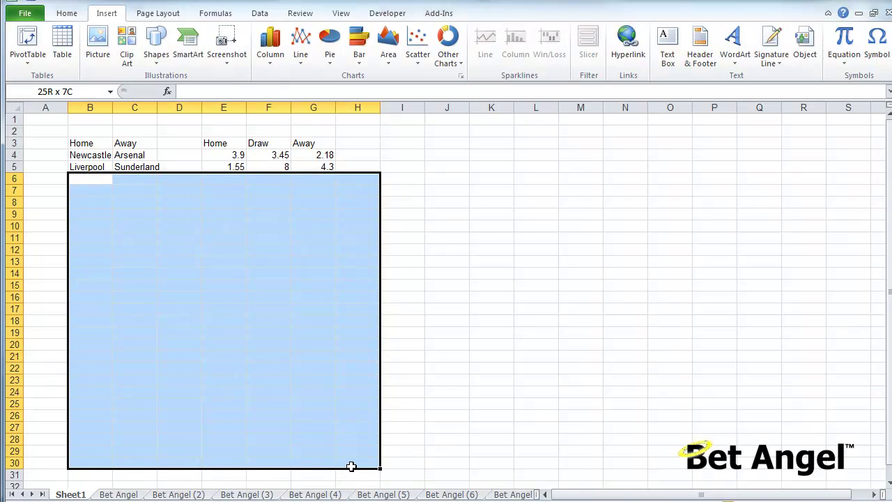
click(154, 167)
drag(224, 155, 302, 167)
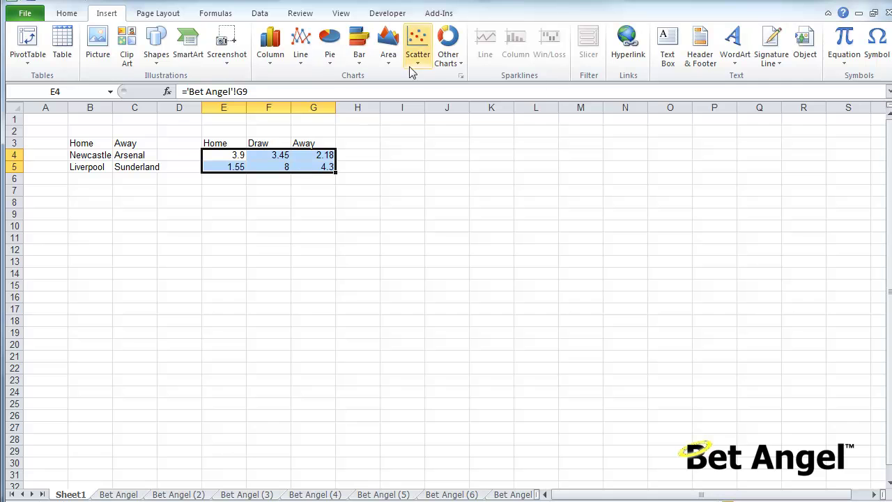
click(70, 13)
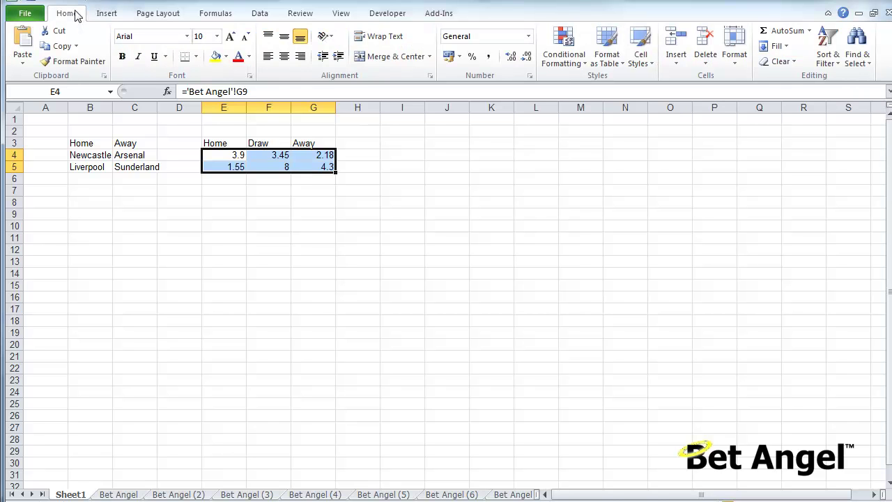
click(510, 57)
click(283, 55)
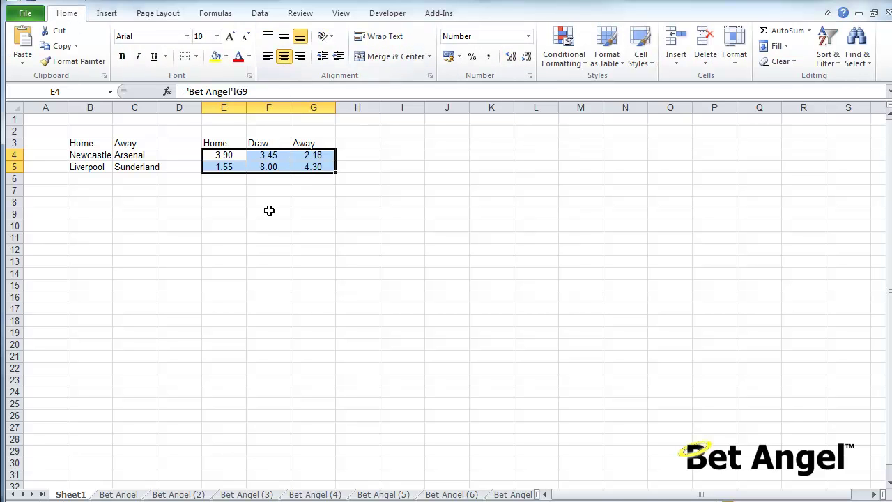
click(269, 212)
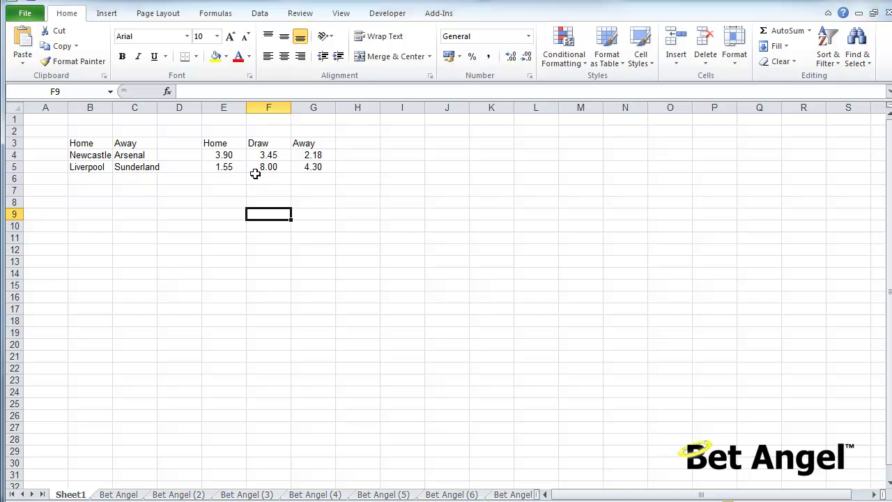
Enter the formula =IF(E4<1.60,"Do this strategy","") in cell I4
click(404, 154)
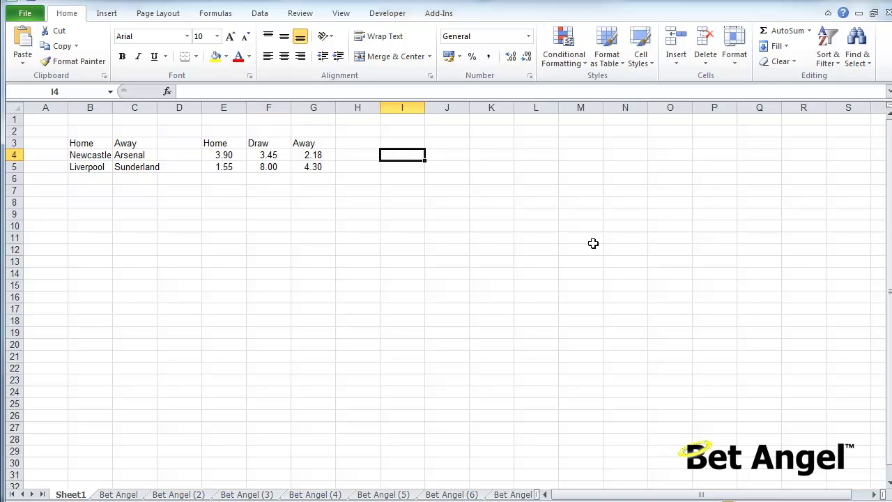
text(=if(F4)
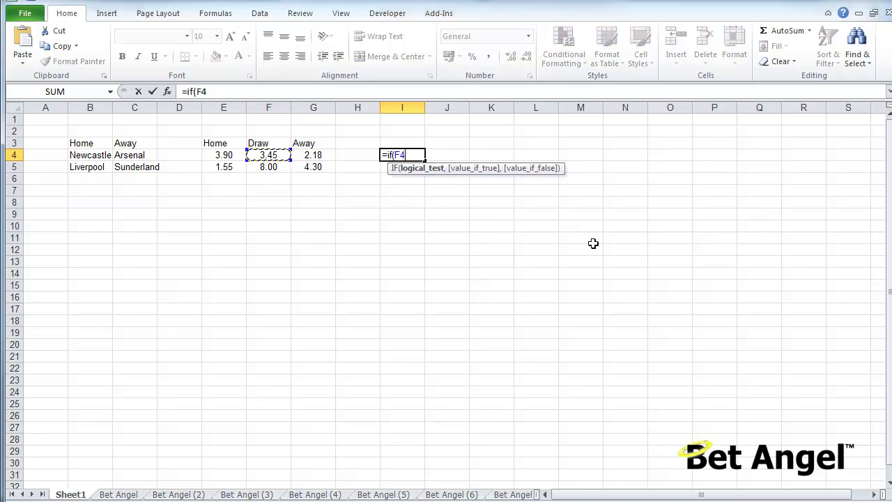
key(Left)
text(<1.60,)
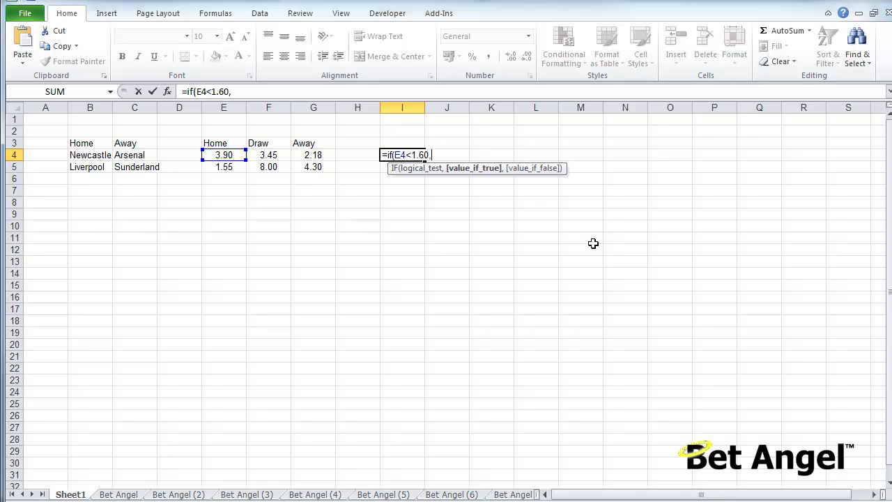
text("Do this strate)
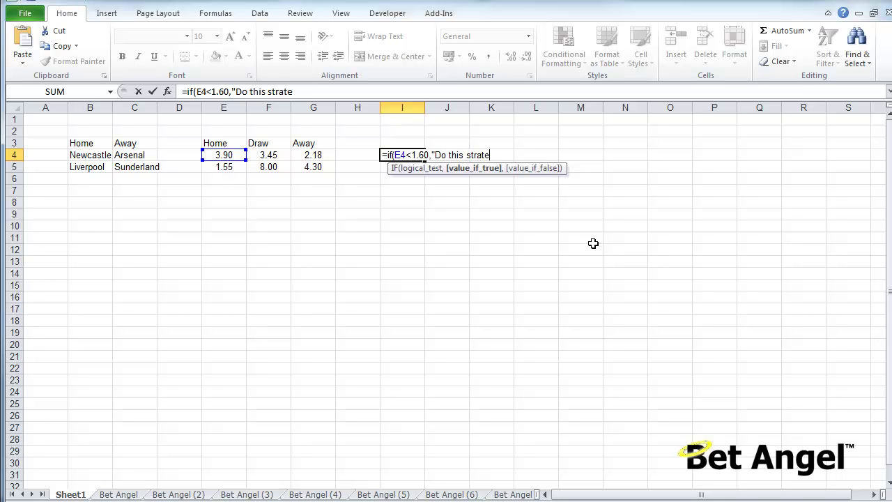
text(gy",)
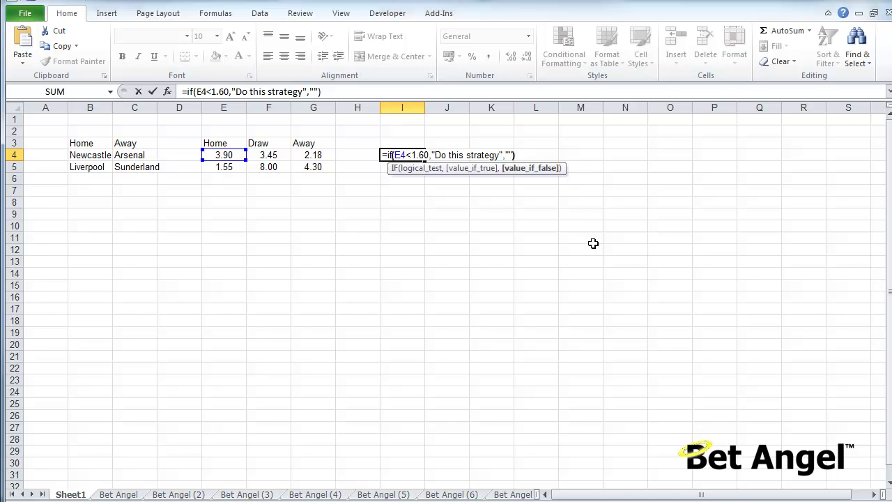
text(""))
key(Return)
Copy the strategy formula from I4 down the column to I11
key(Down)
key(shift+Down)
key(shift+Down)
key(shift+Down)
key(shift+Down)
key(shift+Down)
key(shift+Down)
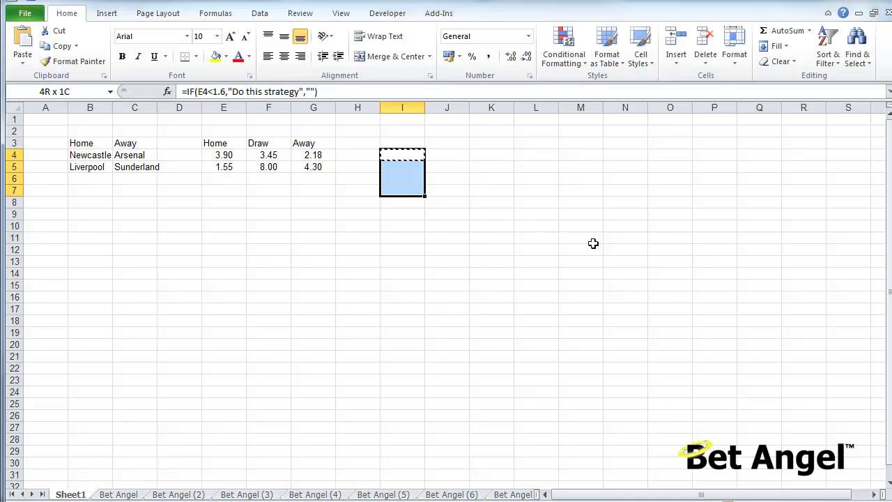
key(ctrl+v)
Clear the surplus strategy formulas from I6 to I11, below the two match rows
key(Left)
key(Left)
key(Down)
key(Right)
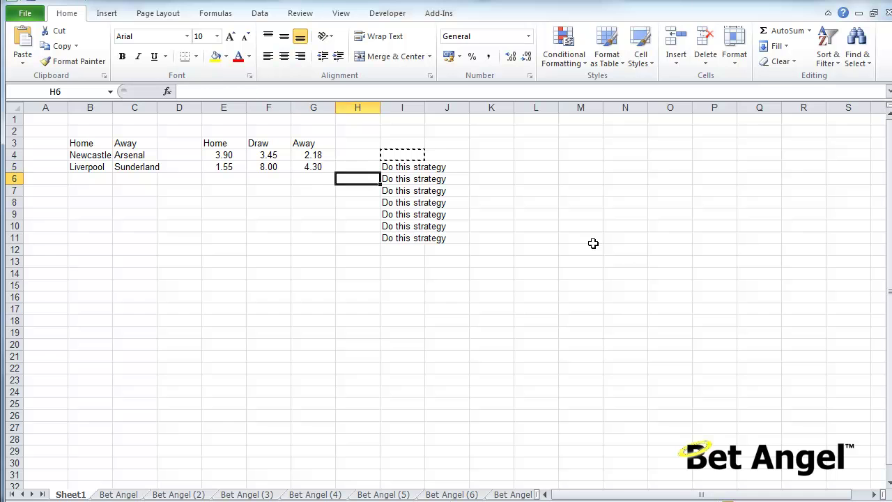
key(Right)
key(Left)
key(Left)
key(Right)
key(Right)
key(shift+Down)
key(shift+Down)
key(shift+Down)
key(shift+Down)
key(shift+Down)
key(Delete)
Check the strategy formulas in I4 and I5 against the home odds in row 5
key(Up)
key(Up)
key(Down)
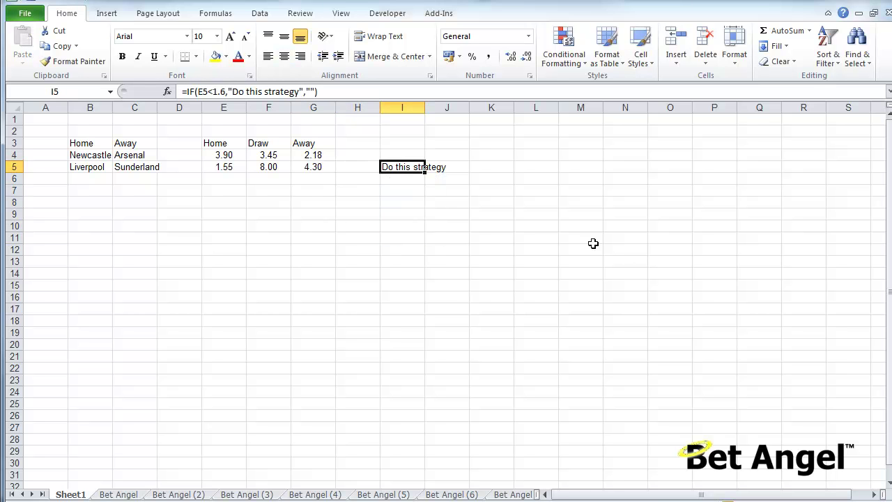
key(Up)
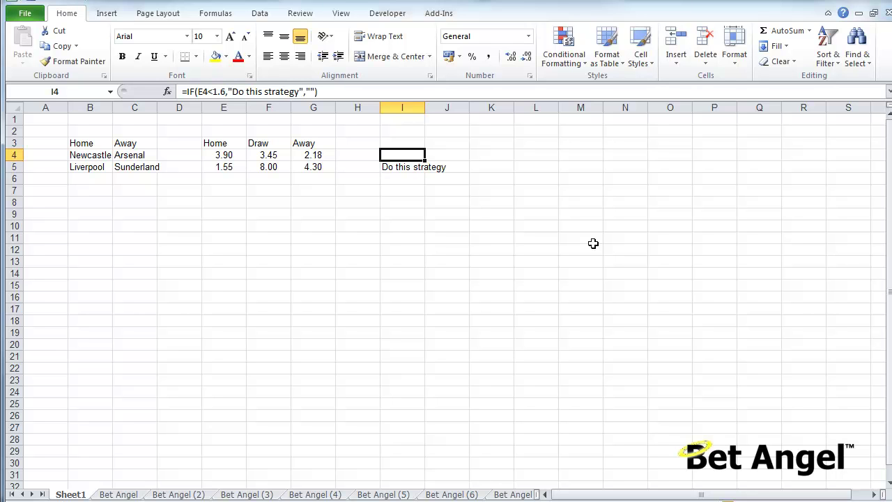
click(242, 166)
key(Right)
key(Right)
key(Right)
key(Right)
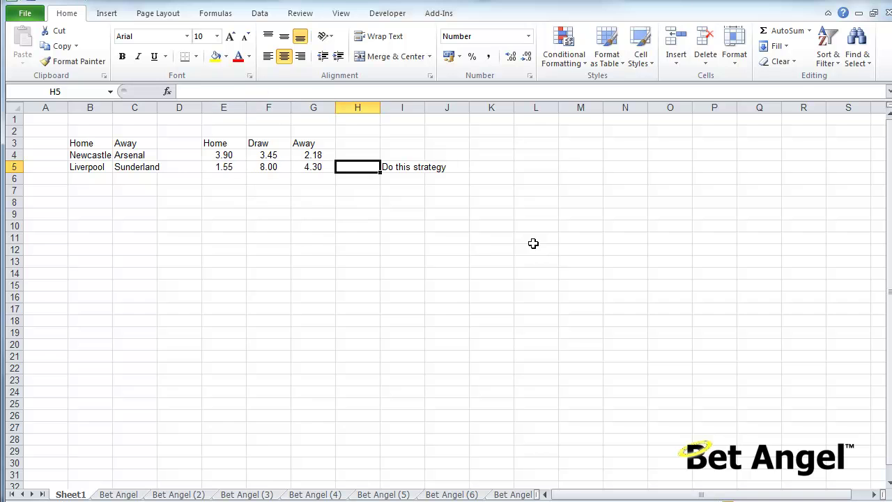
Compare the linked home odds in E5 with the strategy formulas in I5 and I4
key(Left)
key(Left)
key(Left)
key(Left)
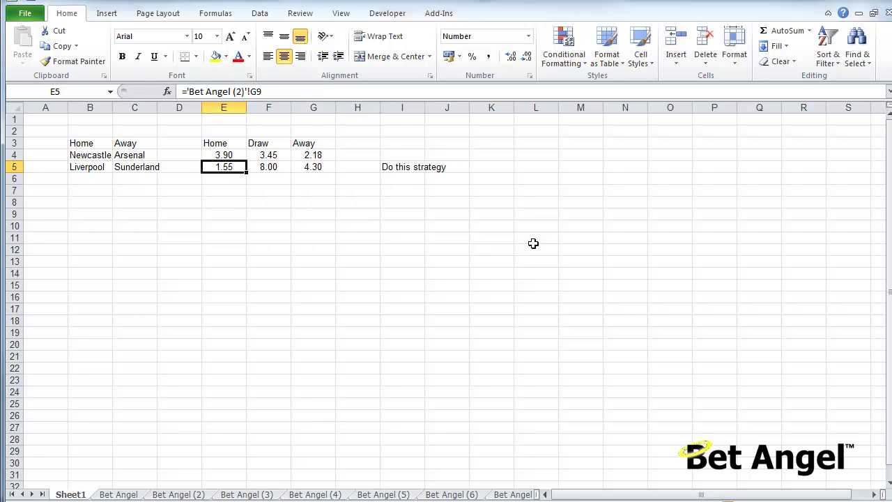
key(Right)
key(Right)
key(Right)
key(Right)
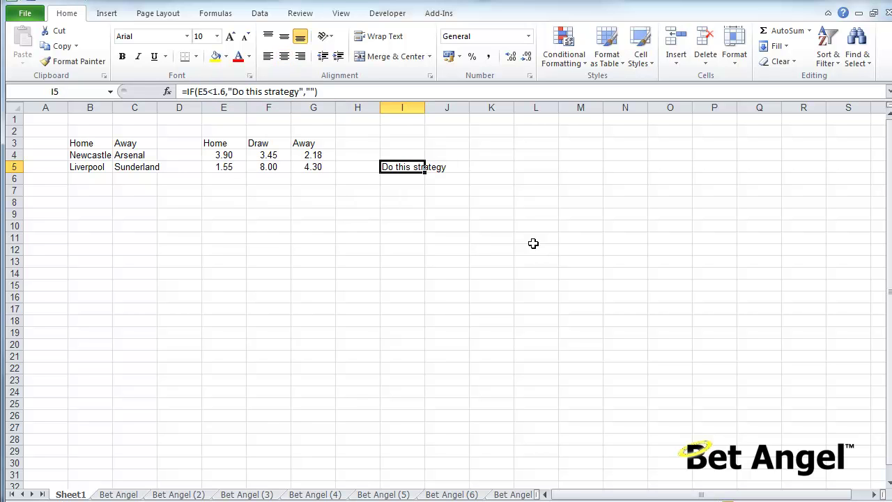
key(Up)
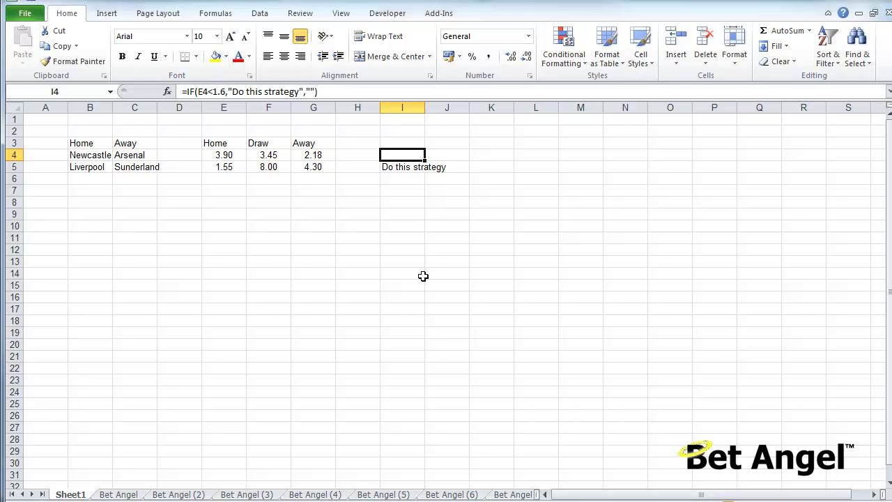
Examine the Newcastle v Arsenal data on the Bet Angel sheet, from the total matched across to the Global Command cell L6
key(ctrl+Page_Down)
key(Right)
key(Down)
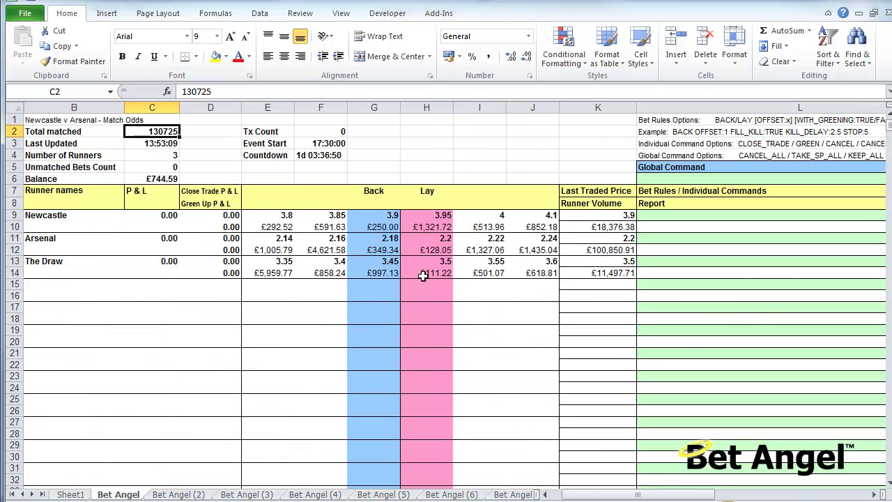
key(Right)
key(Right)
key(Down)
key(Down)
key(Right)
key(Right)
key(Right)
key(Right)
key(Right)
key(Down)
key(Right)
key(Right)
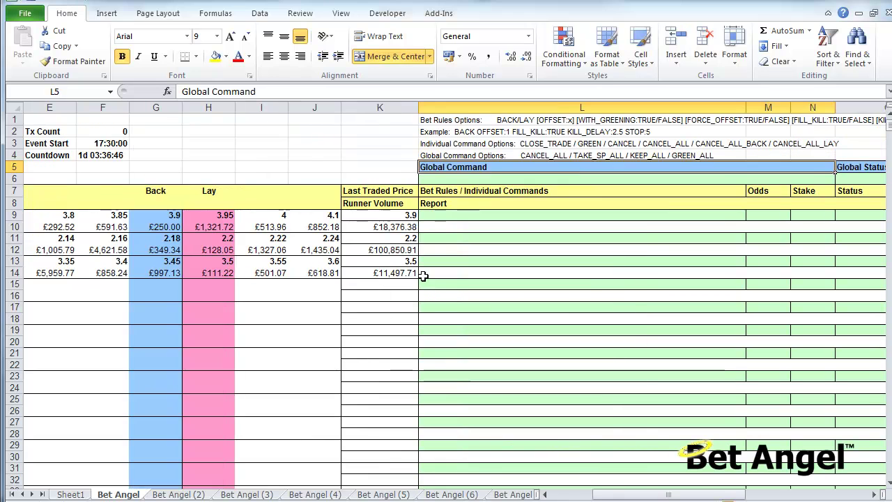
key(Down)
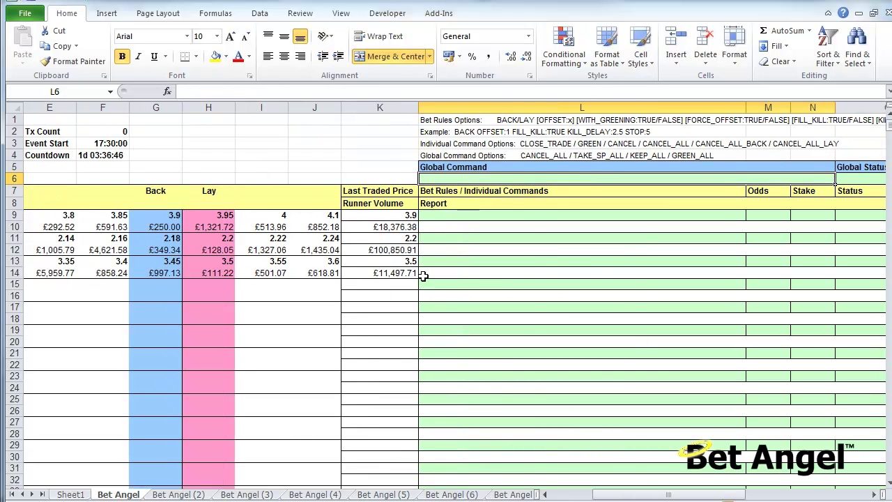
Review the market title in B1 of the Bet Angel sheet and return to the summary on Sheet1
key(ctrl+Left)
key(Left)
key(ctrl+Up)
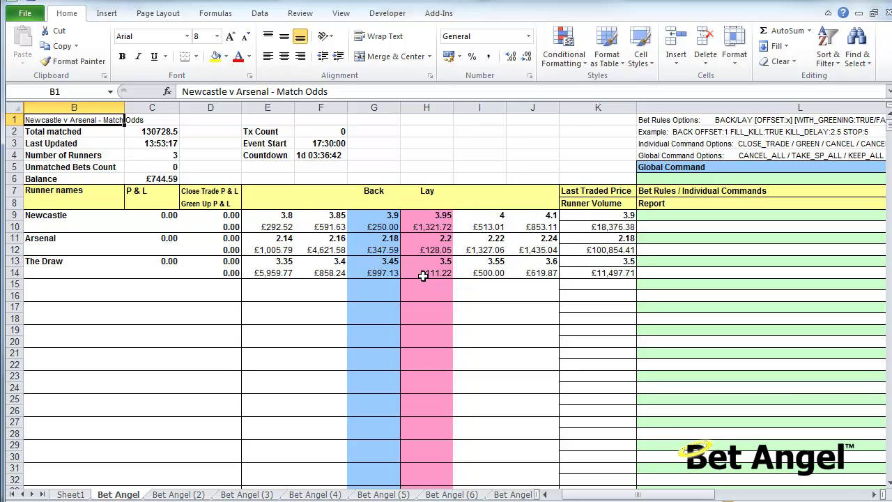
key(ctrl+Page_Up)
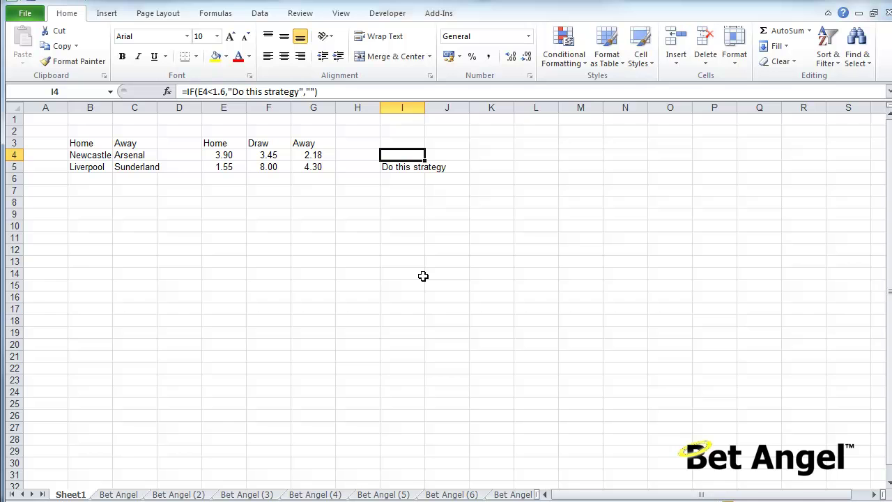
Inspect the summary block B3:I17 and the formula in B4 that links the home team name, leaving it unedited
drag(417, 308, 94, 140)
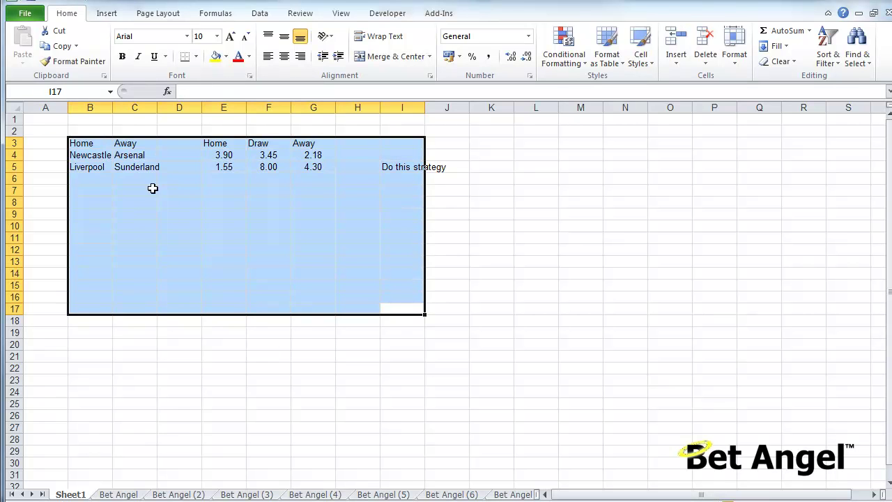
click(171, 214)
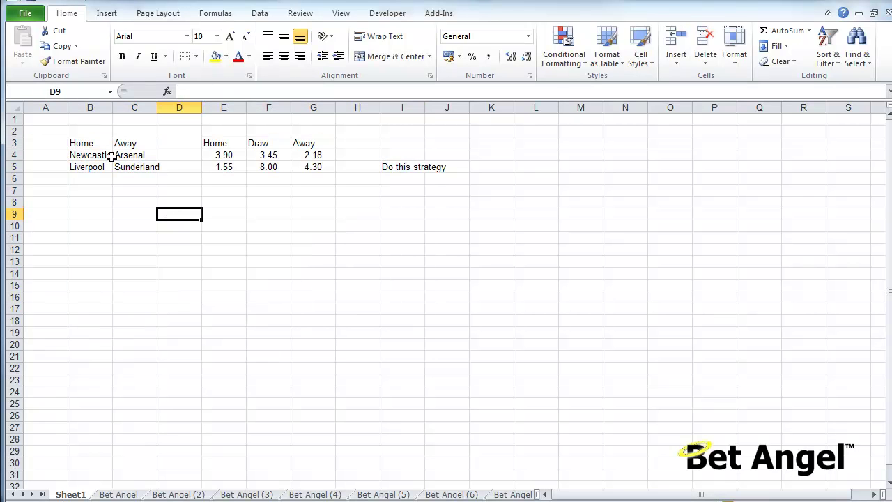
click(100, 157)
drag(274, 92, 138, 93)
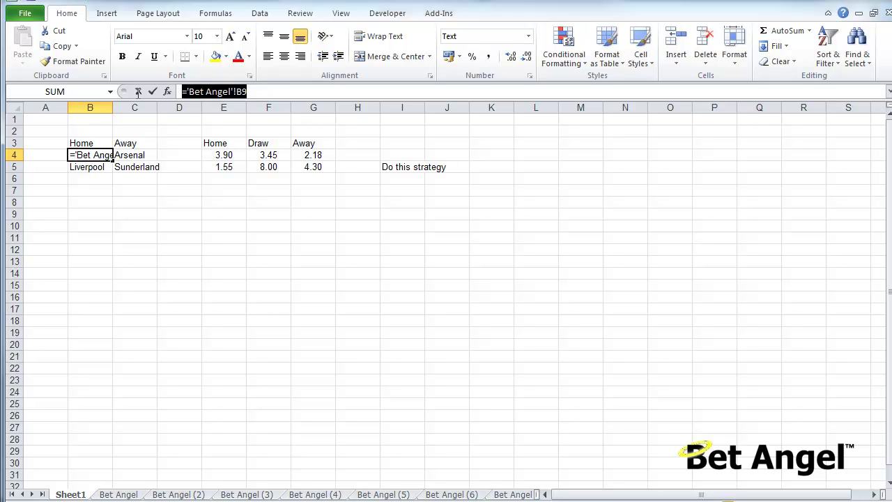
click(168, 214)
key(Escape)
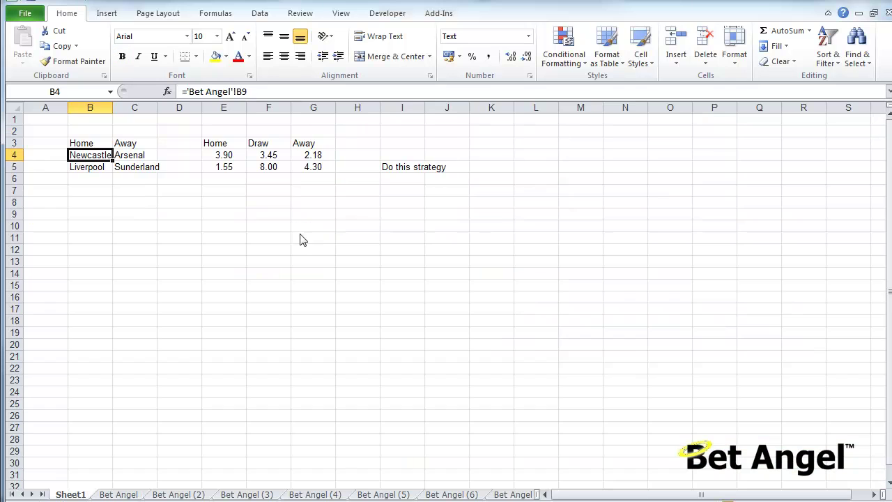
Check the strategy formula in I5 and mark out the blank cells K4 to K6 beside it
click(361, 216)
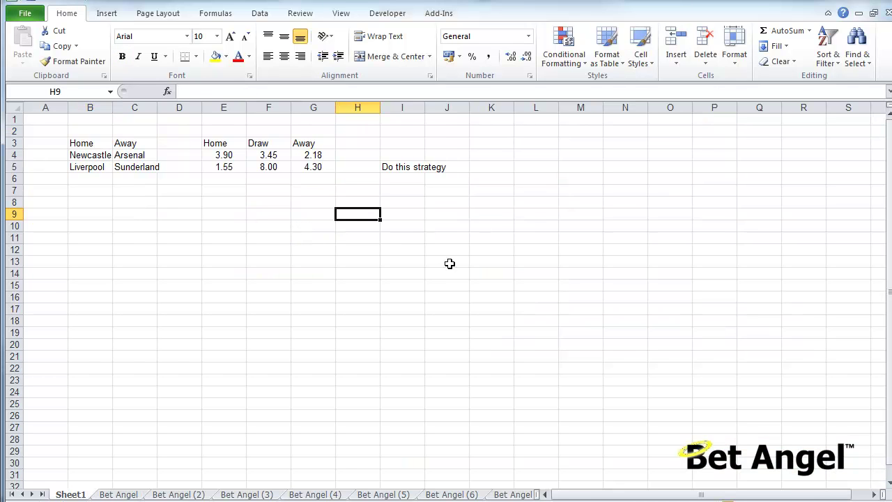
click(396, 169)
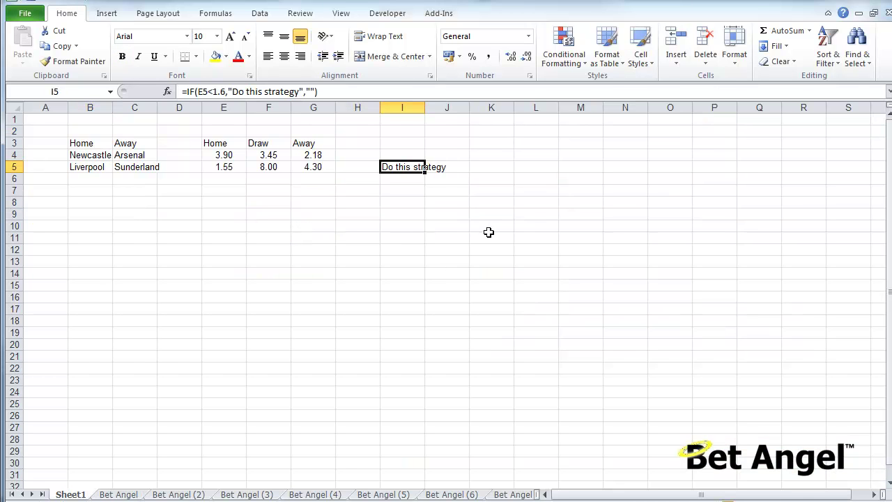
drag(498, 156, 501, 175)
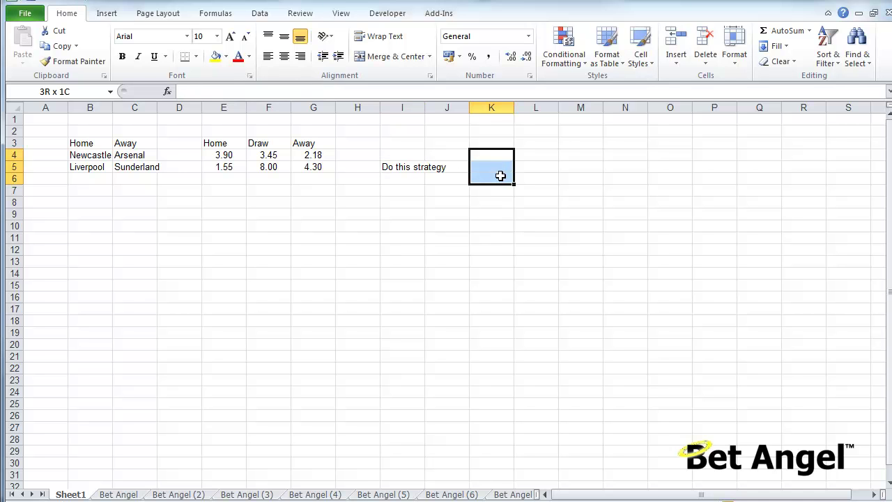
Add a centred P&L heading in H3, beside the Away odds heading
click(357, 143)
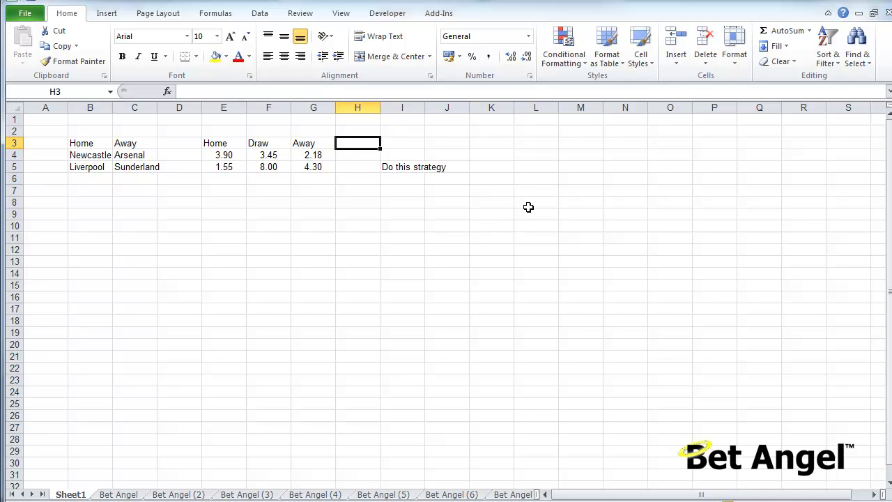
text(P&)
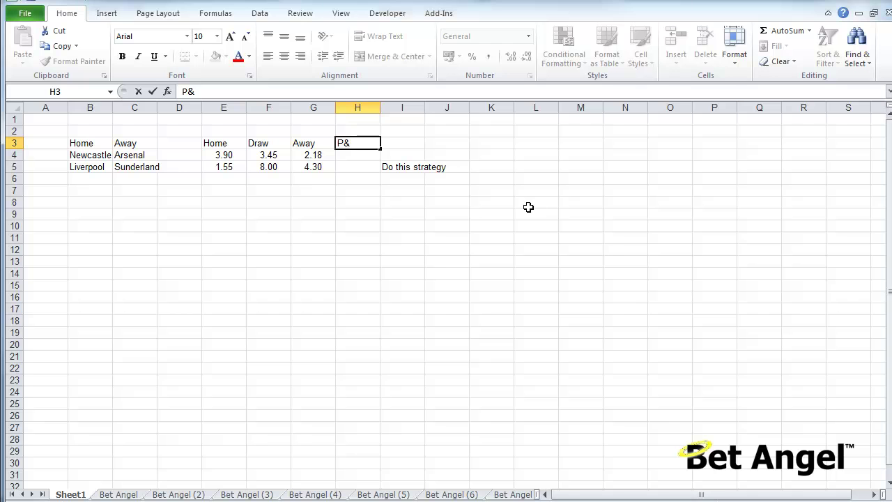
text(L)
key(Return)
key(Up)
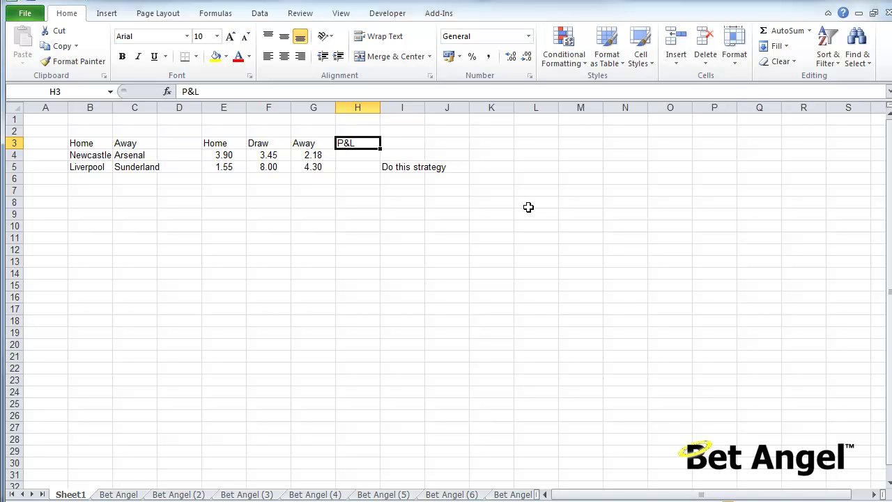
click(284, 56)
click(359, 165)
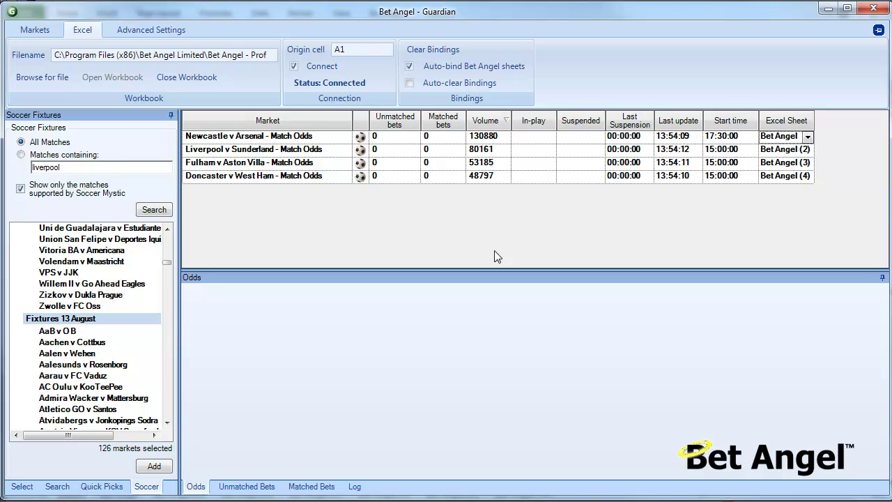
Switch from Bet Angel Guardian back to Excel and review the team names on the summary sheet
key(alt+Tab)
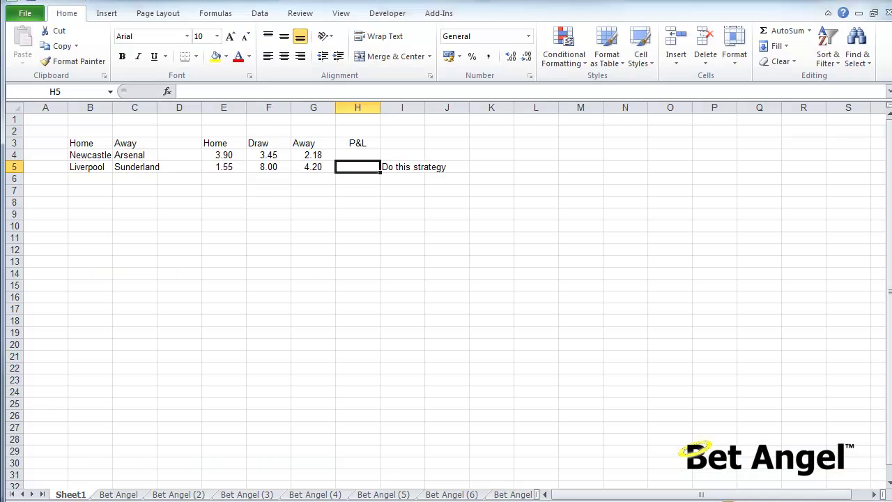
click(98, 146)
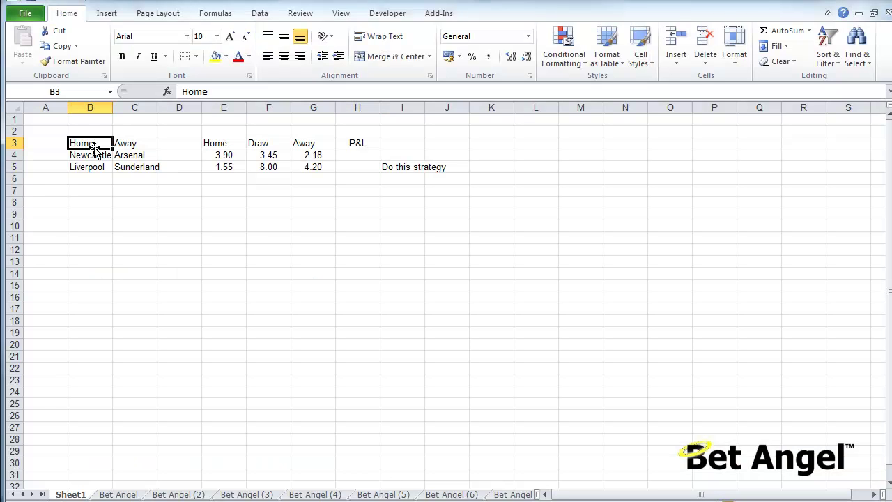
click(148, 191)
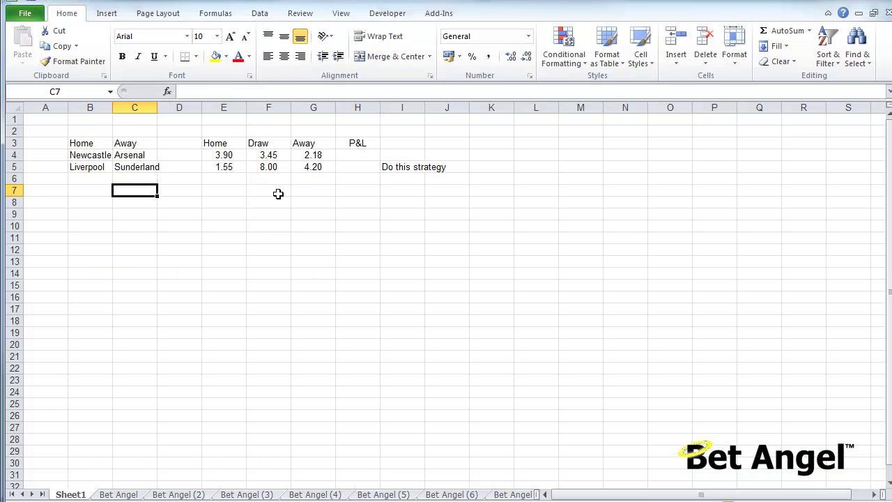